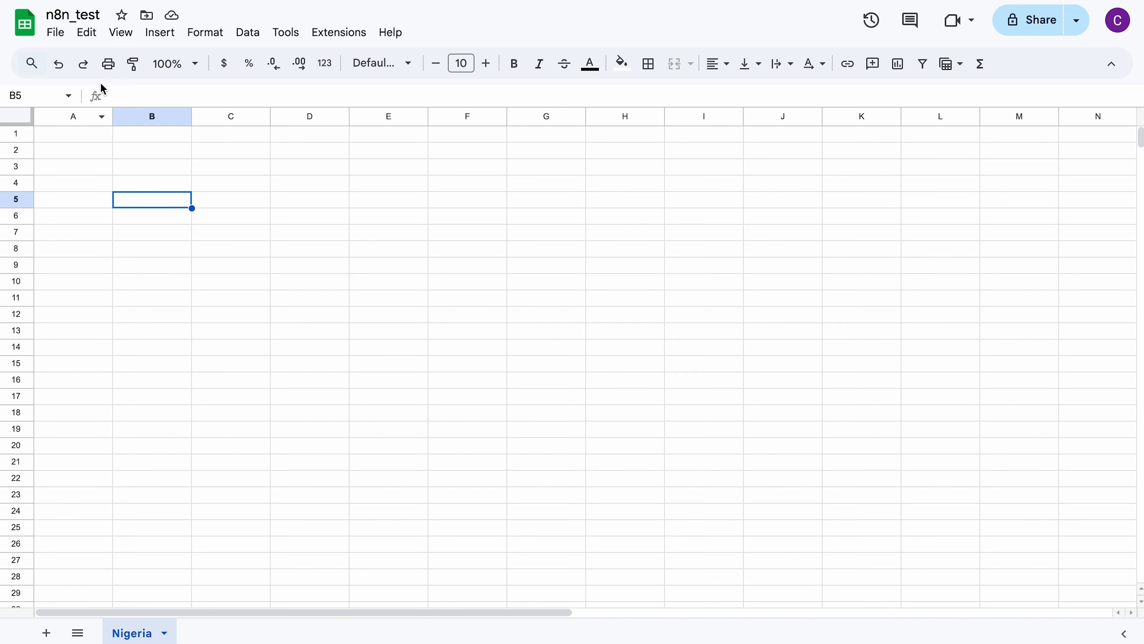
Step: Switch to n8n and set the Google Sheets node's document By URL, pasting the n8n_test spreadsheet's URL
key("ctrl+Left")
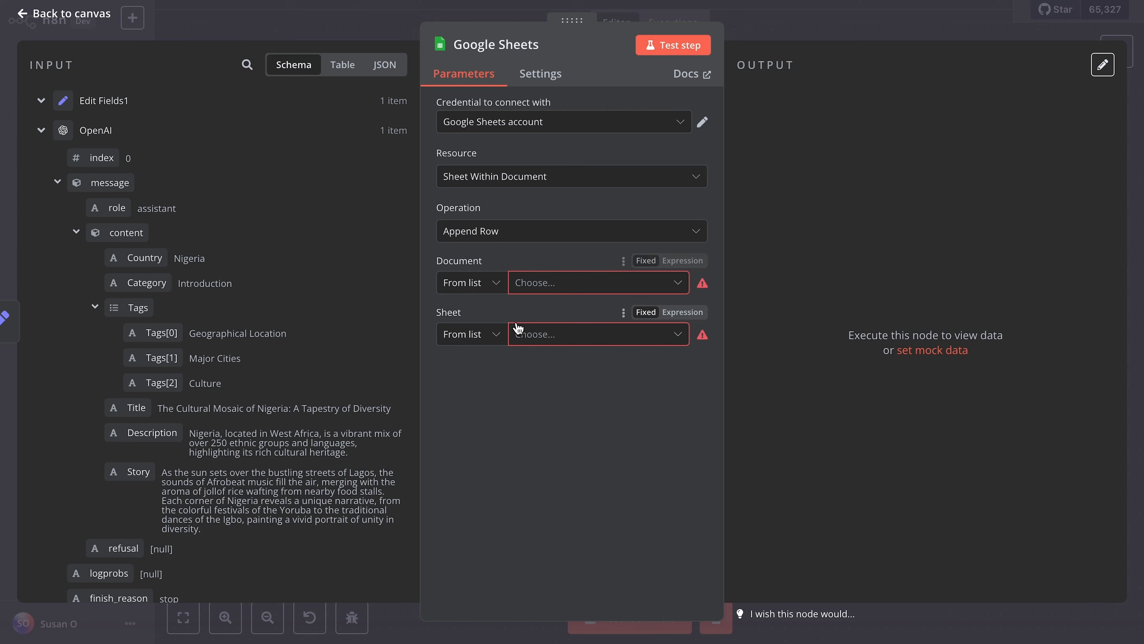
left_click(497, 285)
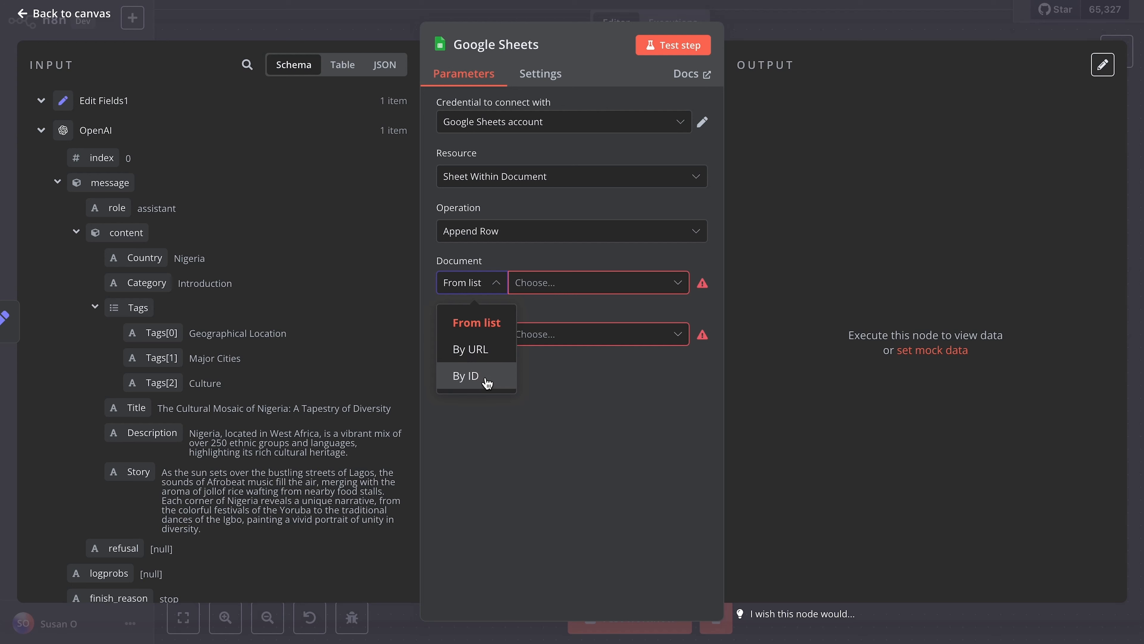
left_click(486, 355)
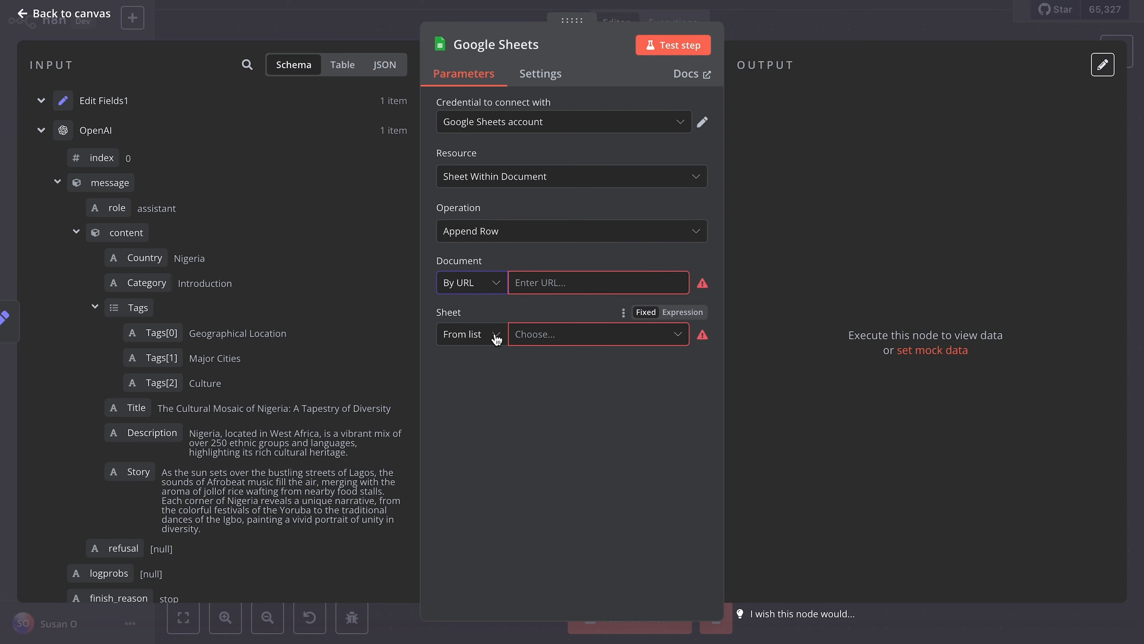
left_click(537, 283)
key("ctrl+Right")
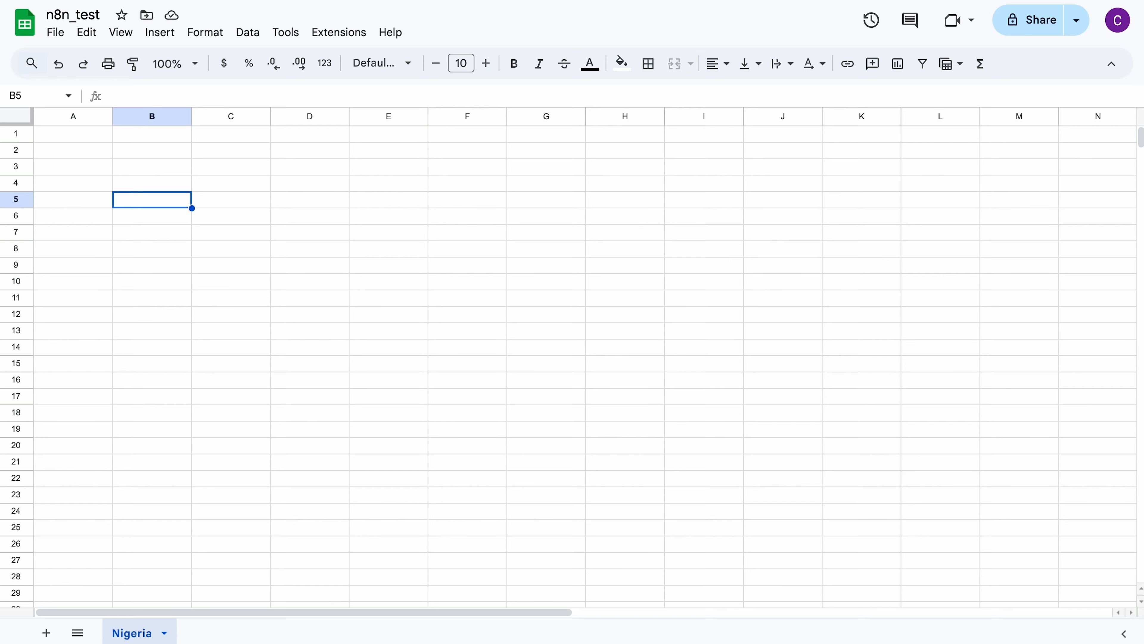
key("ctrl+Left")
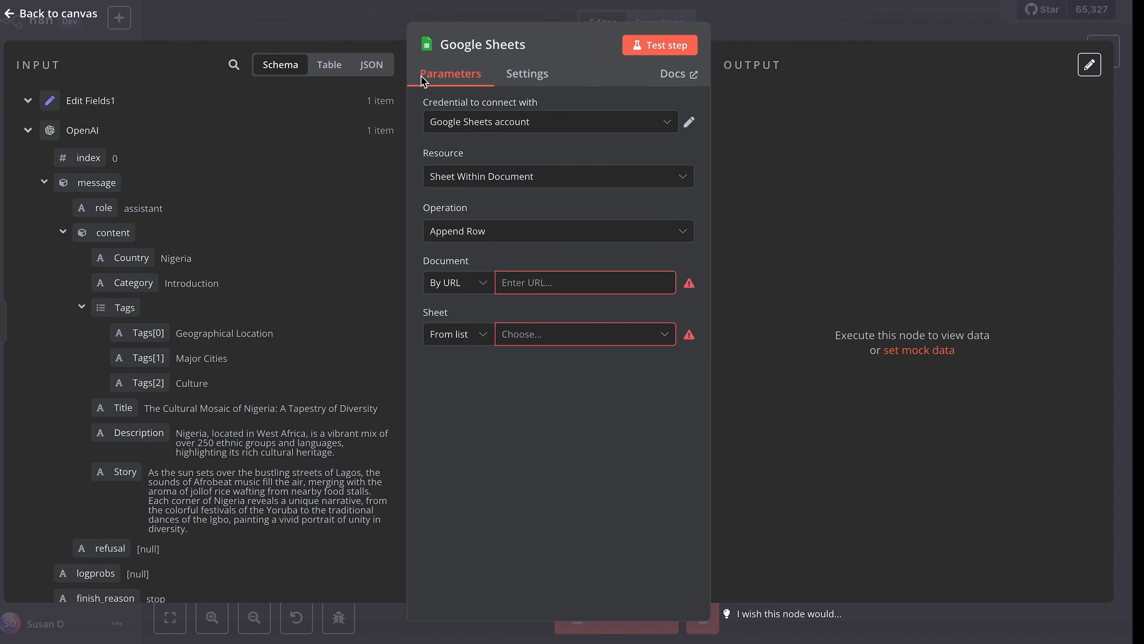
key("ctrl+v")
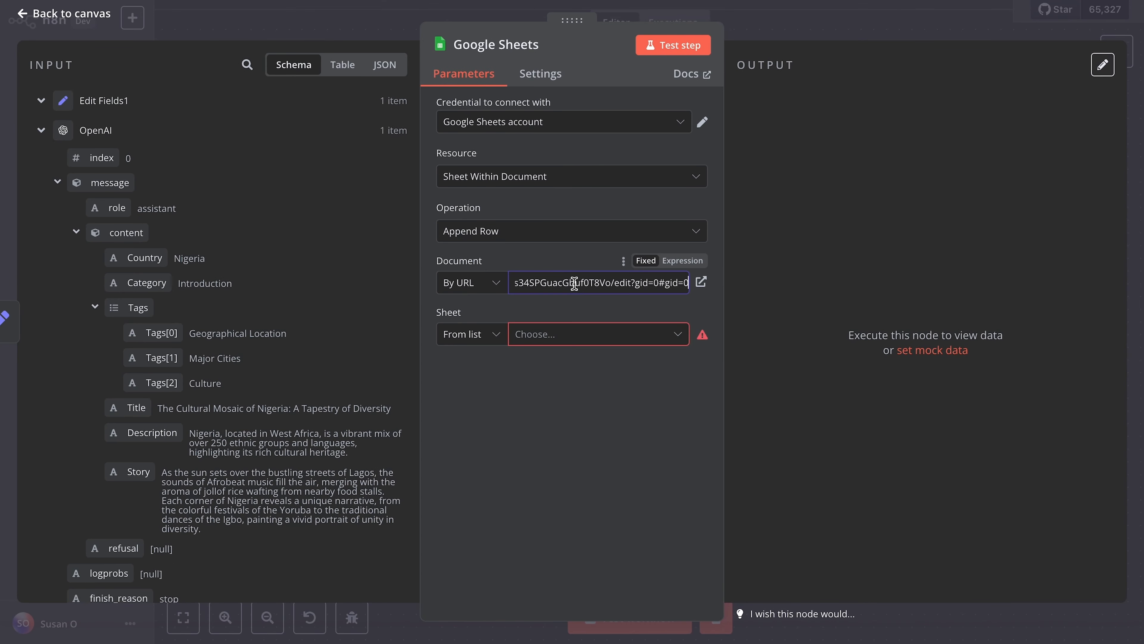
left_click(544, 368)
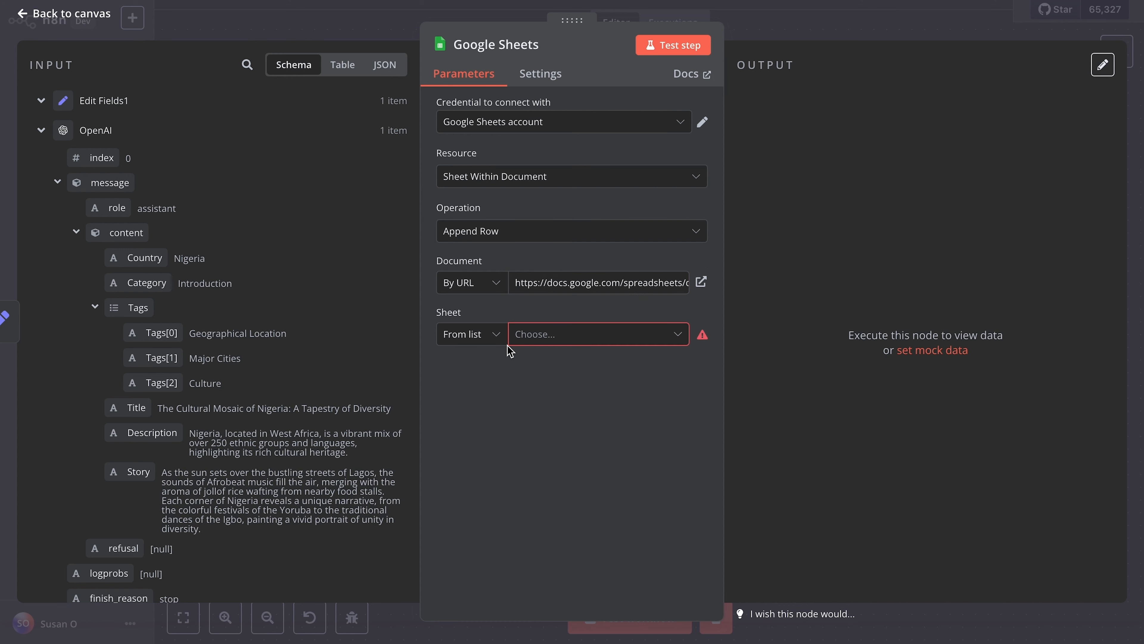
left_click(498, 336)
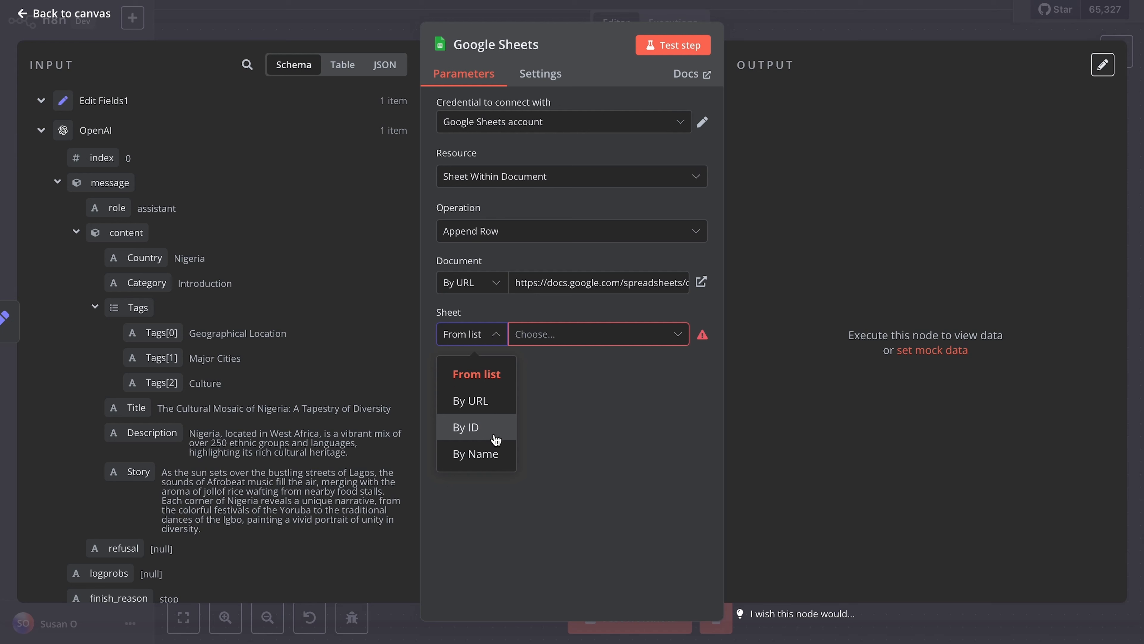
left_click(490, 462)
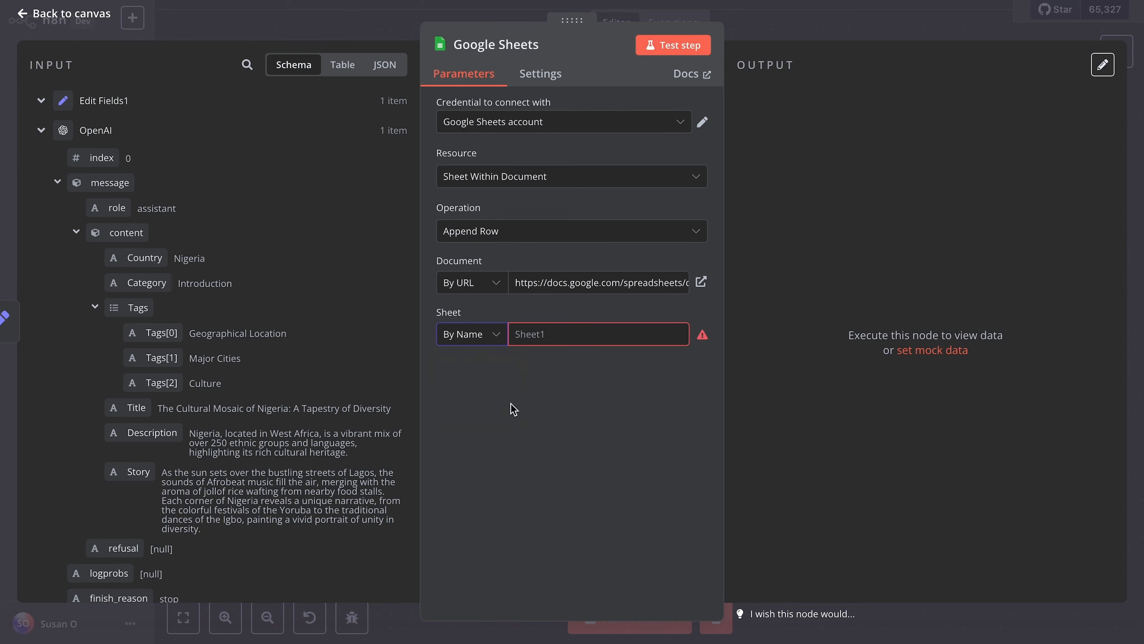
left_click(496, 344)
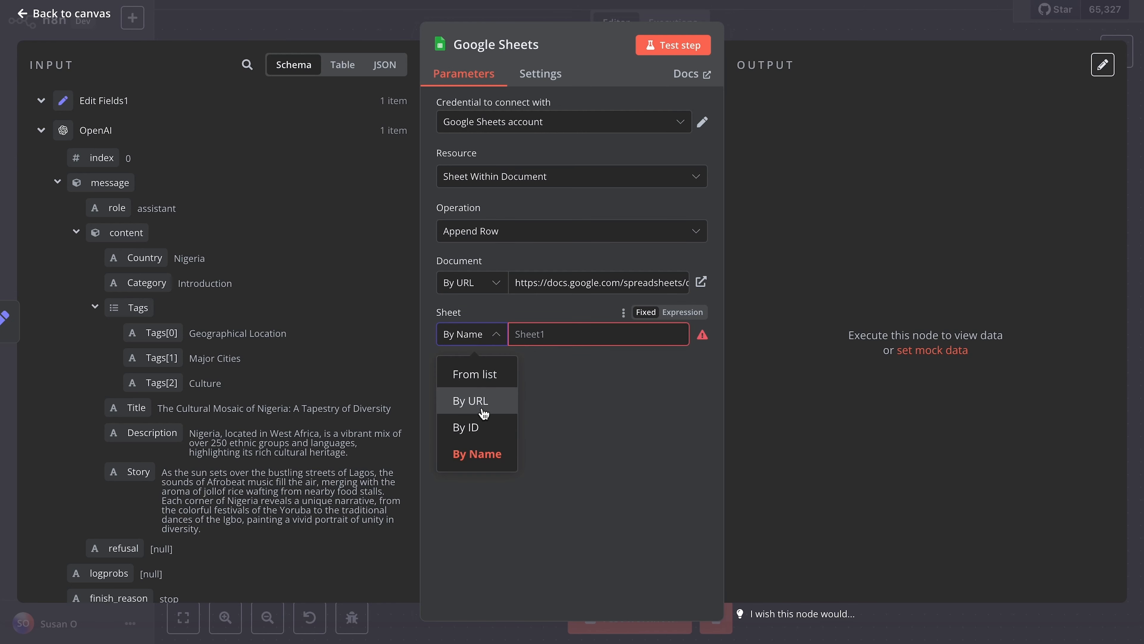
left_click(476, 399)
left_click(477, 335)
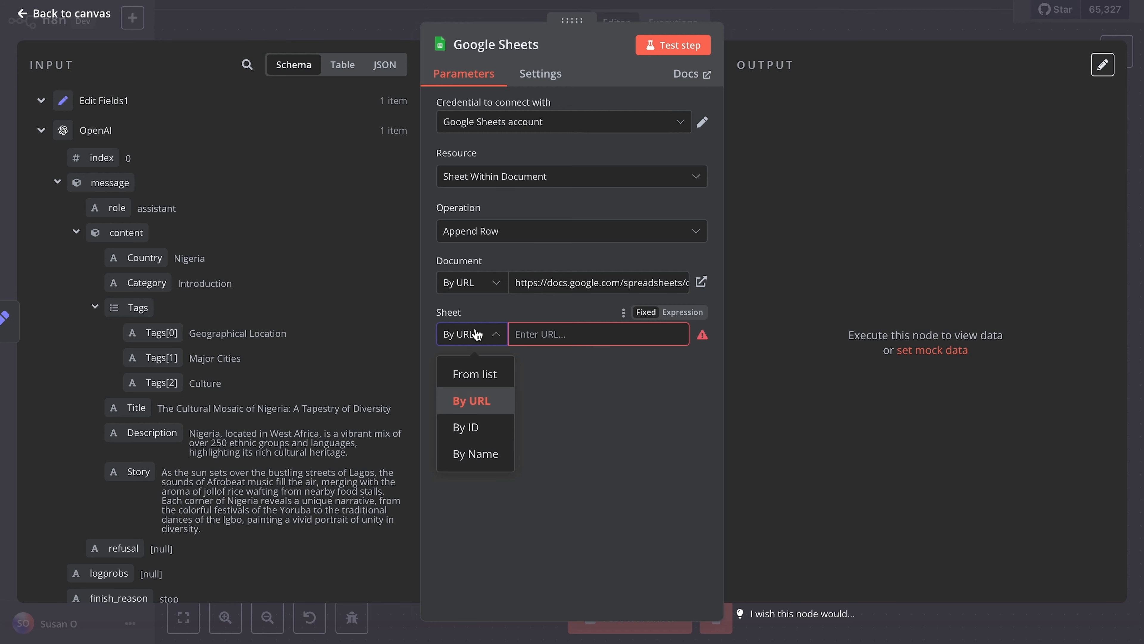
left_click(478, 429)
Step: Set the node's sheet selection mode to From list and choose the Nigeria sheet
left_click(484, 333)
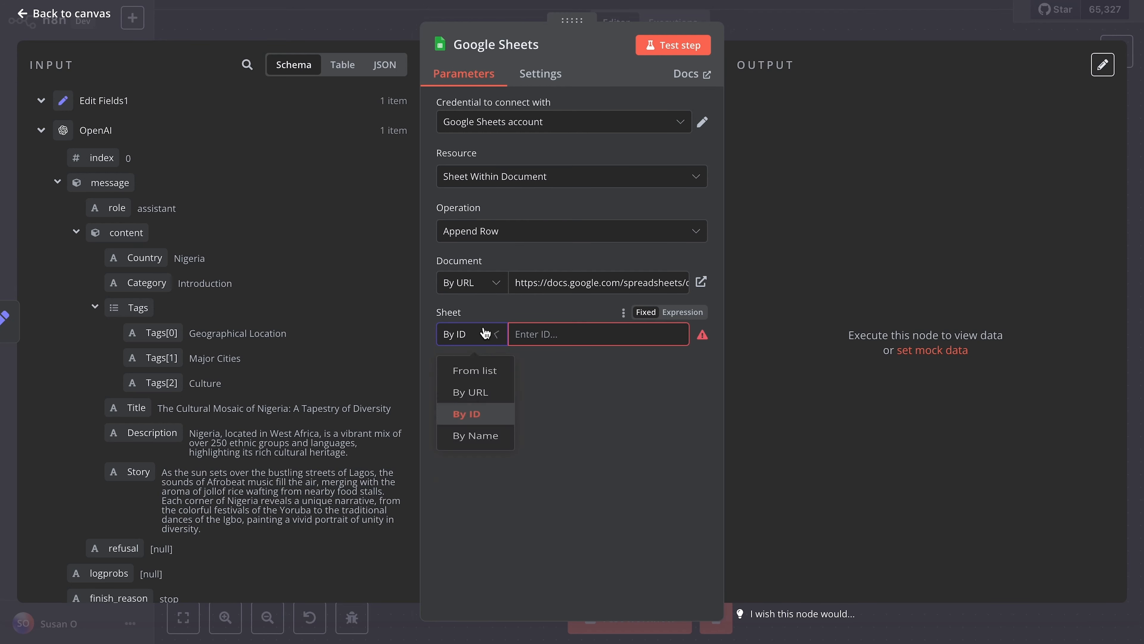
left_click(481, 373)
left_click(562, 334)
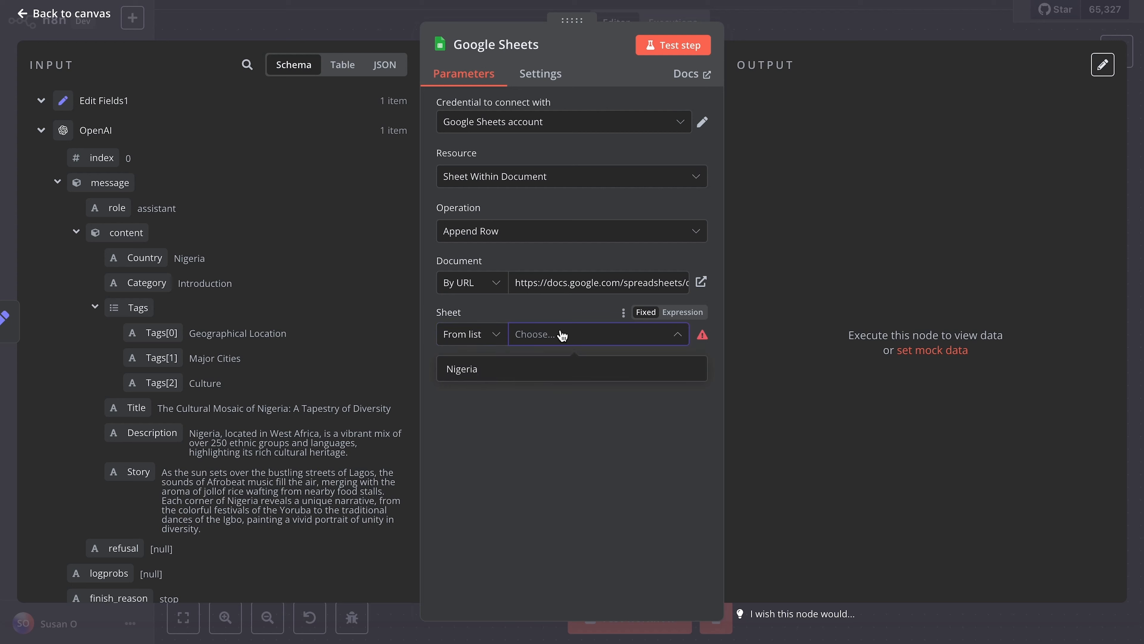
left_click(527, 370)
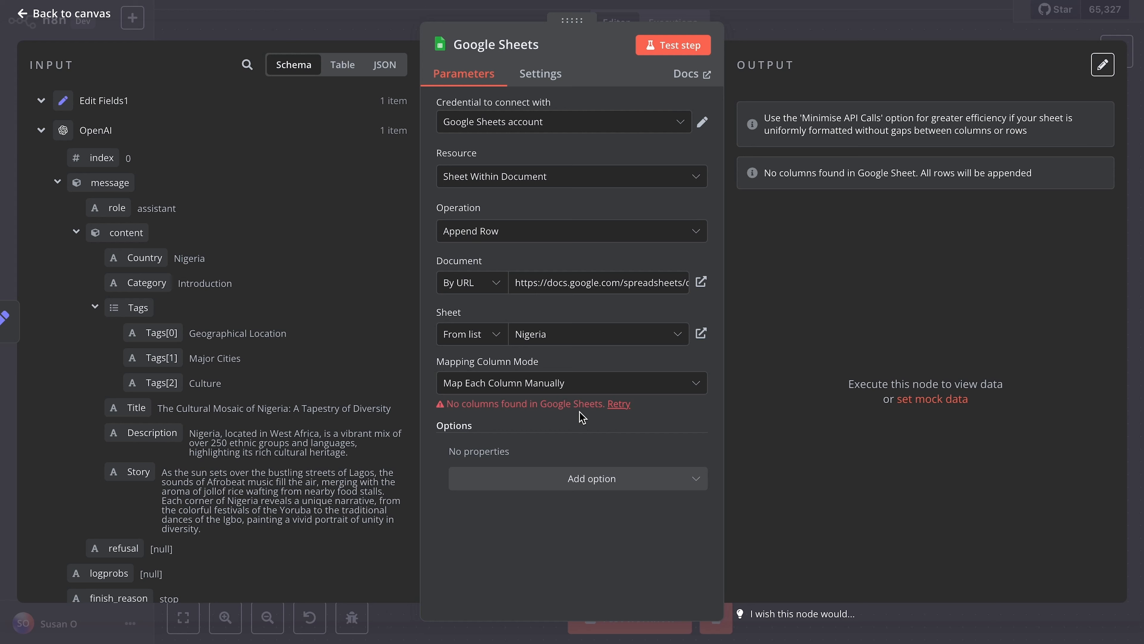
Step: Open the linked Nigeria sheet in Google Sheets and enter the headers Country in A1 and Category in B1
left_click(700, 337)
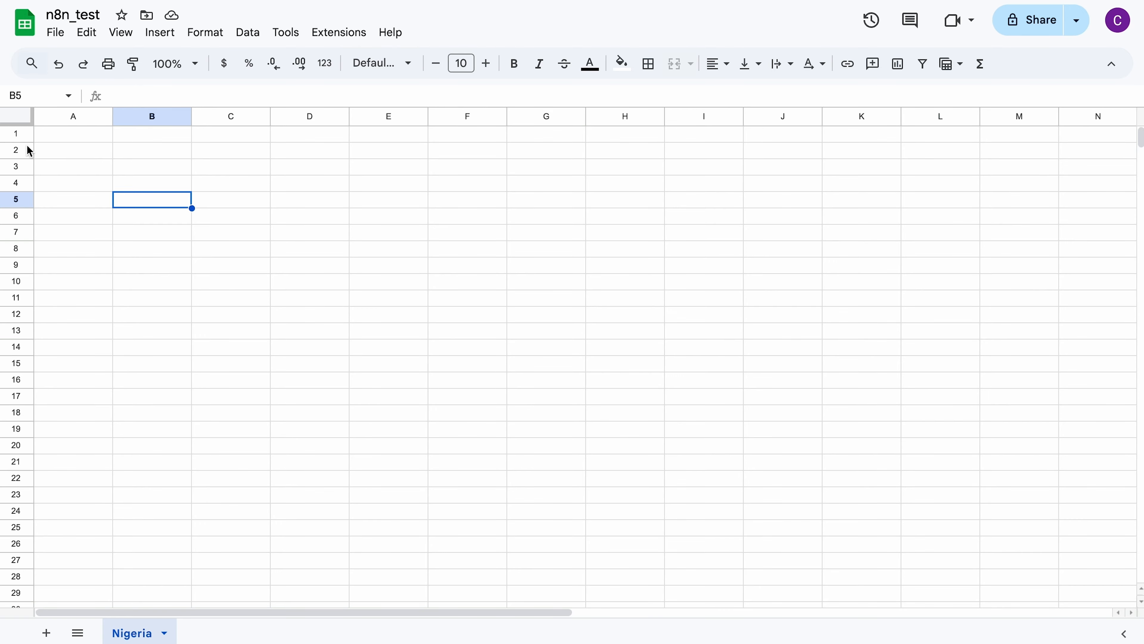
left_click(18, 135)
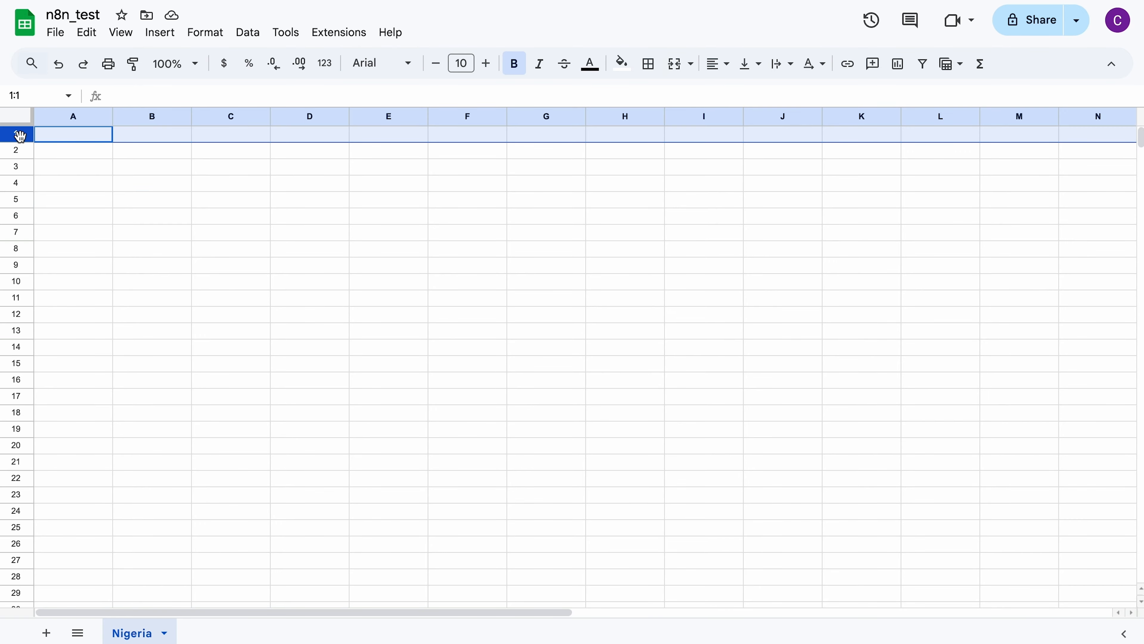
left_click(52, 138)
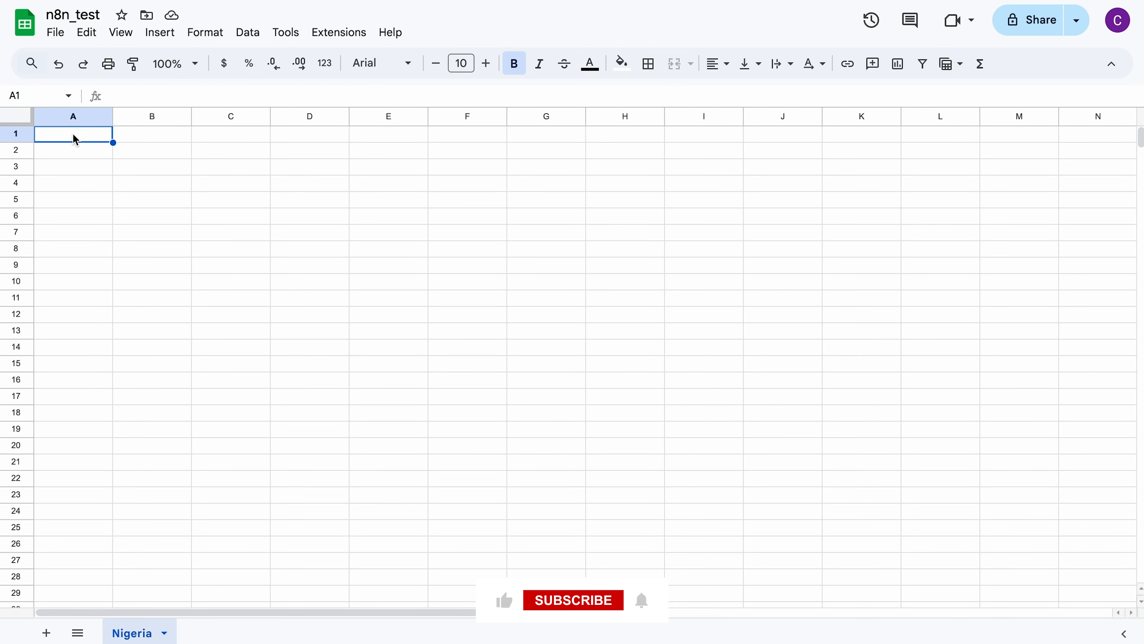
type("Country")
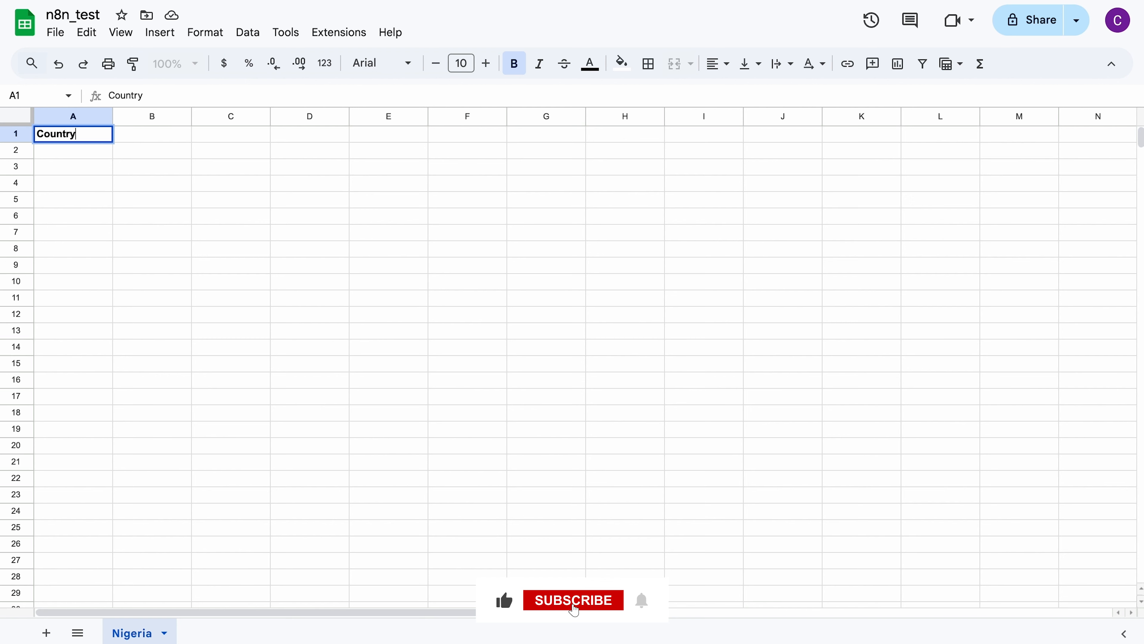
left_click(187, 135)
type("Cat")
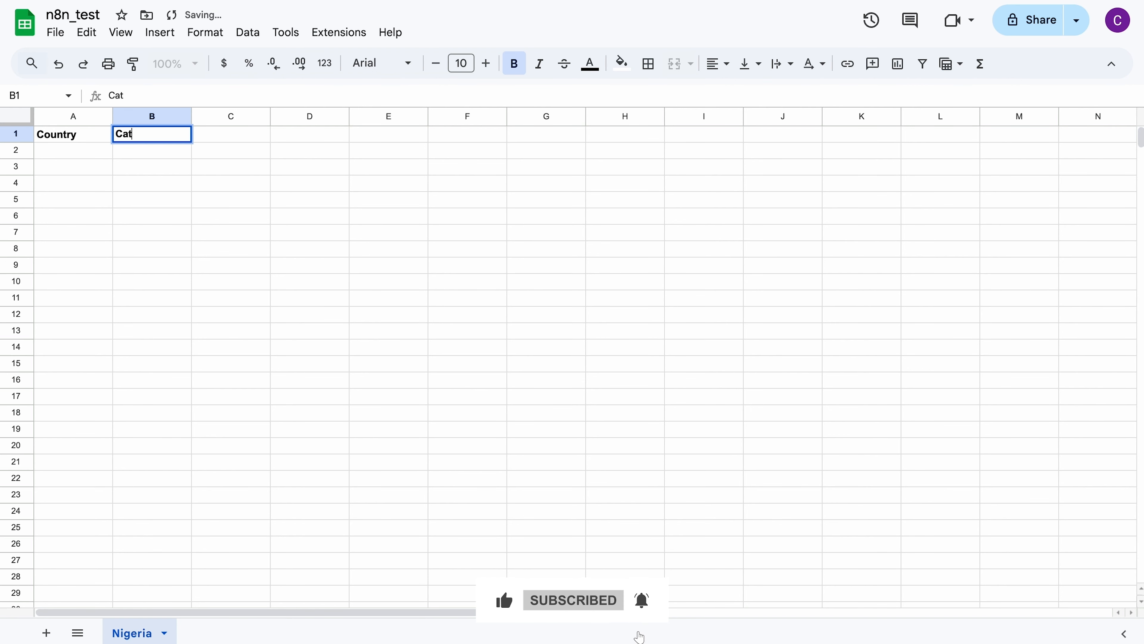
type("egory")
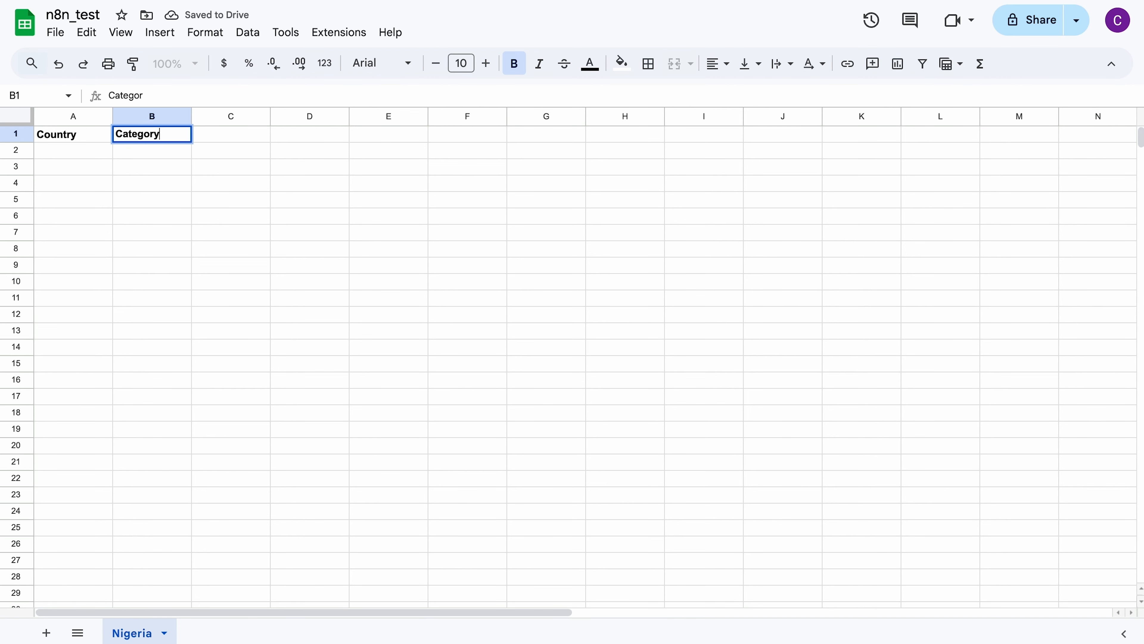
Step: Enter the header Tags in C1, check the OpenAI output's field names in n8n, and enter Title in D1
left_click(248, 134)
type("R")
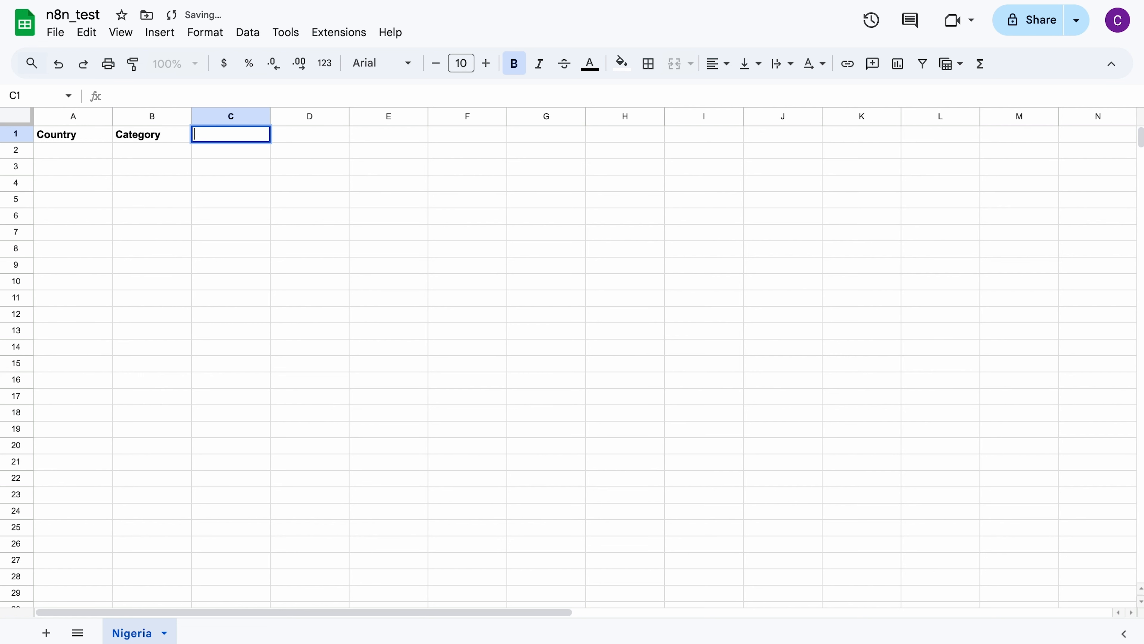
type("Y")
key("BackSpace")
type("Tags")
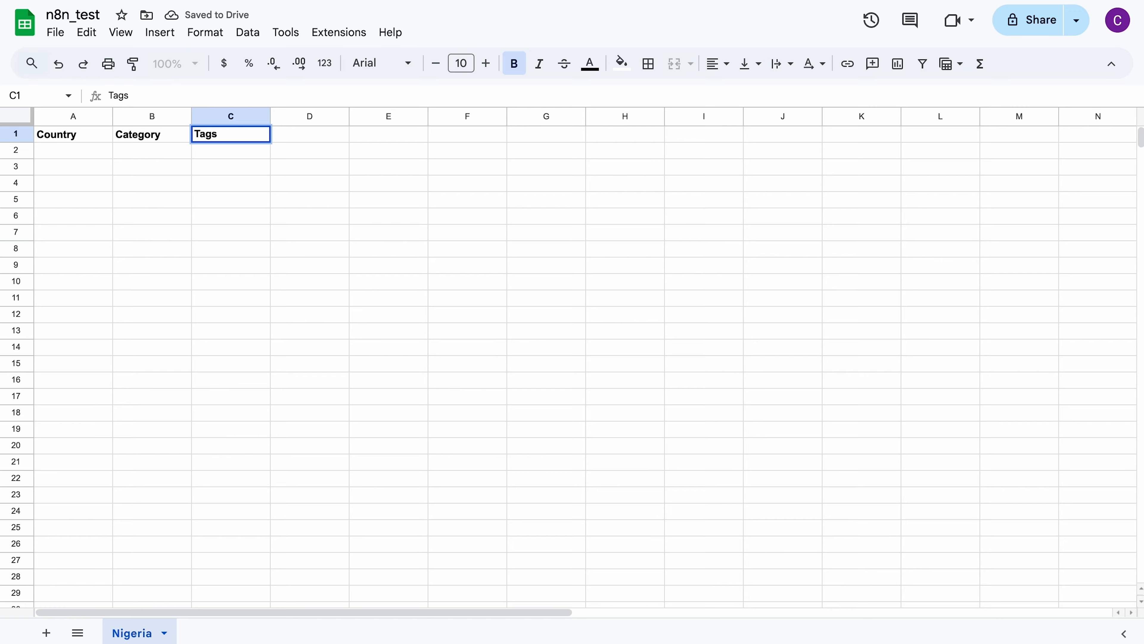
key("ctrl+Left")
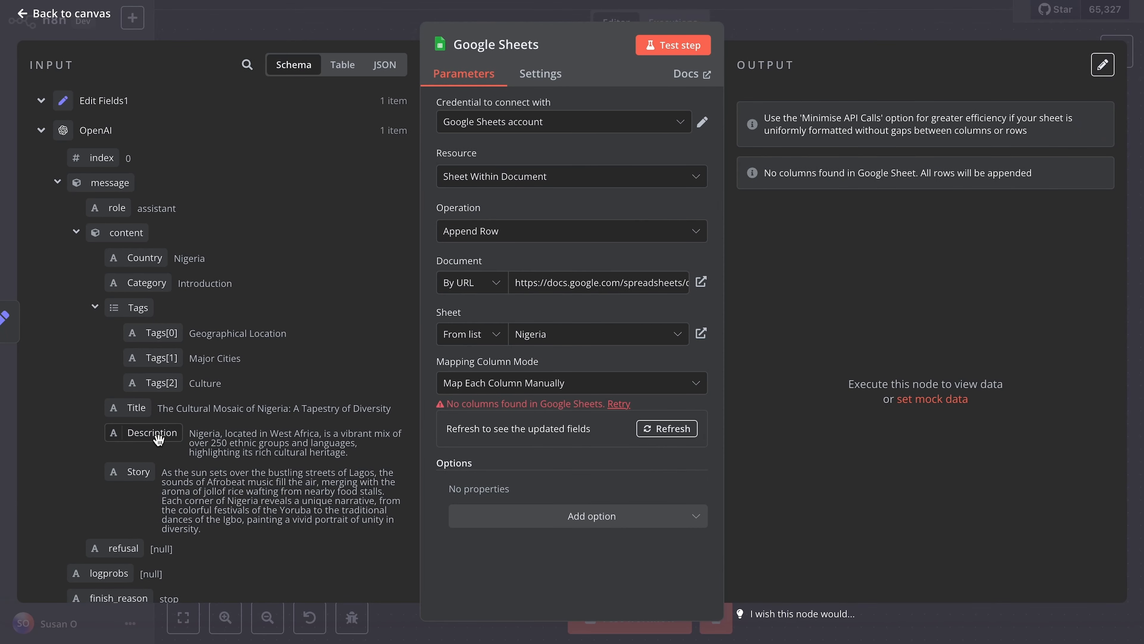
key("ctrl+Right")
left_click(295, 135)
type("T")
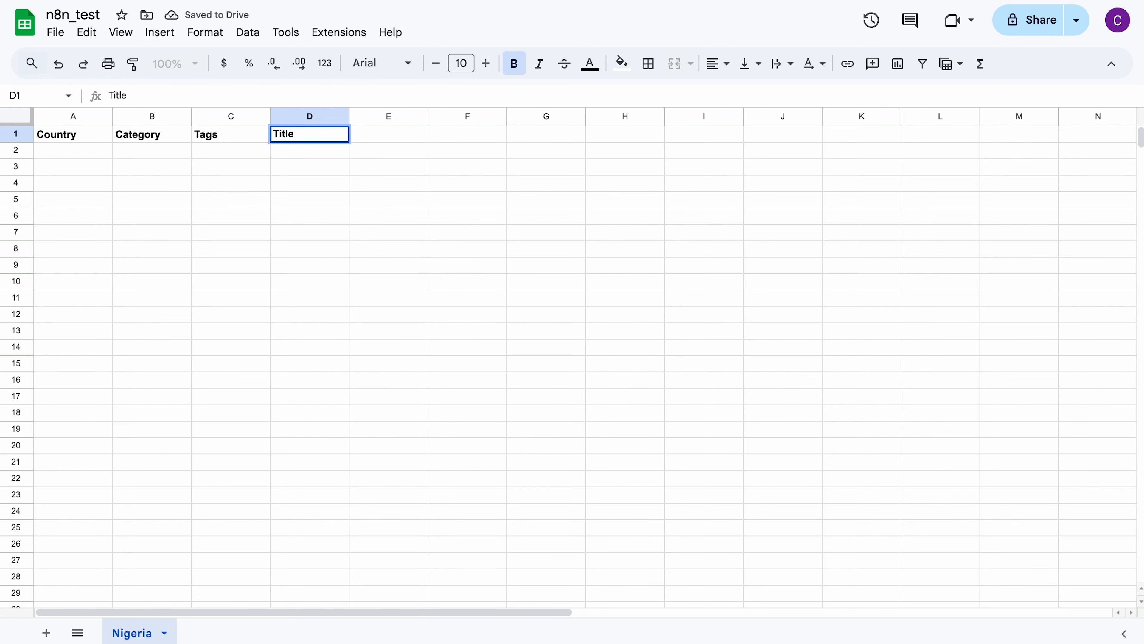
Step: Complete the header row with Description in E1 and Story in F1
key("Tab")
type("Descriptio")
key("Tab")
type("S")
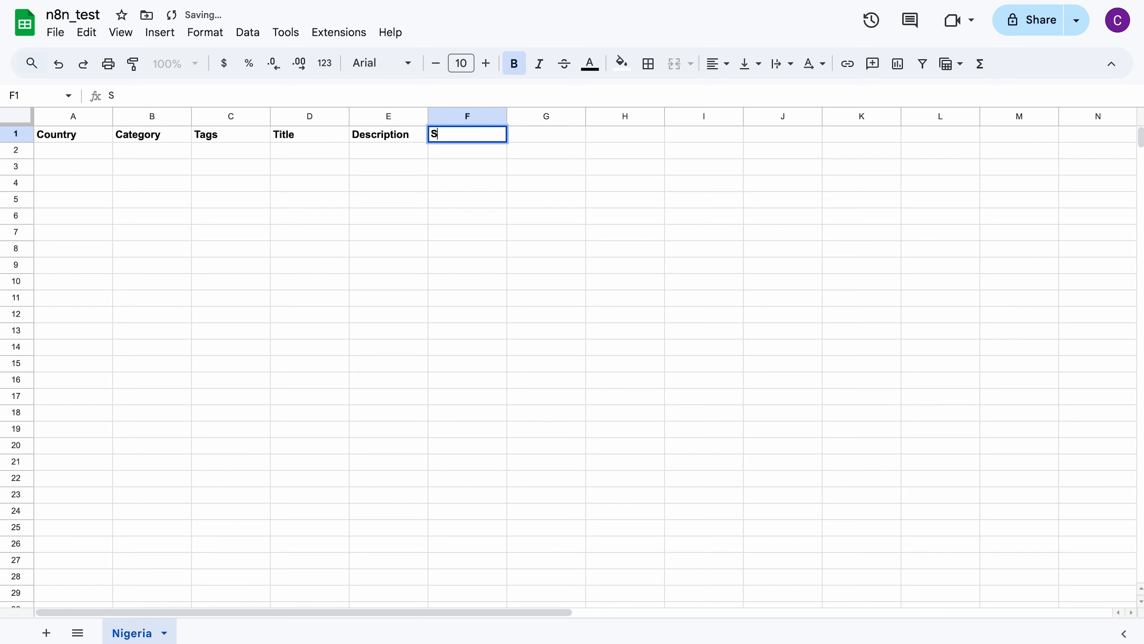
type("tory")
left_click(281, 247)
Step: Switch back to n8n and refresh the Google Sheets node's column fields
key("ctrl+Left")
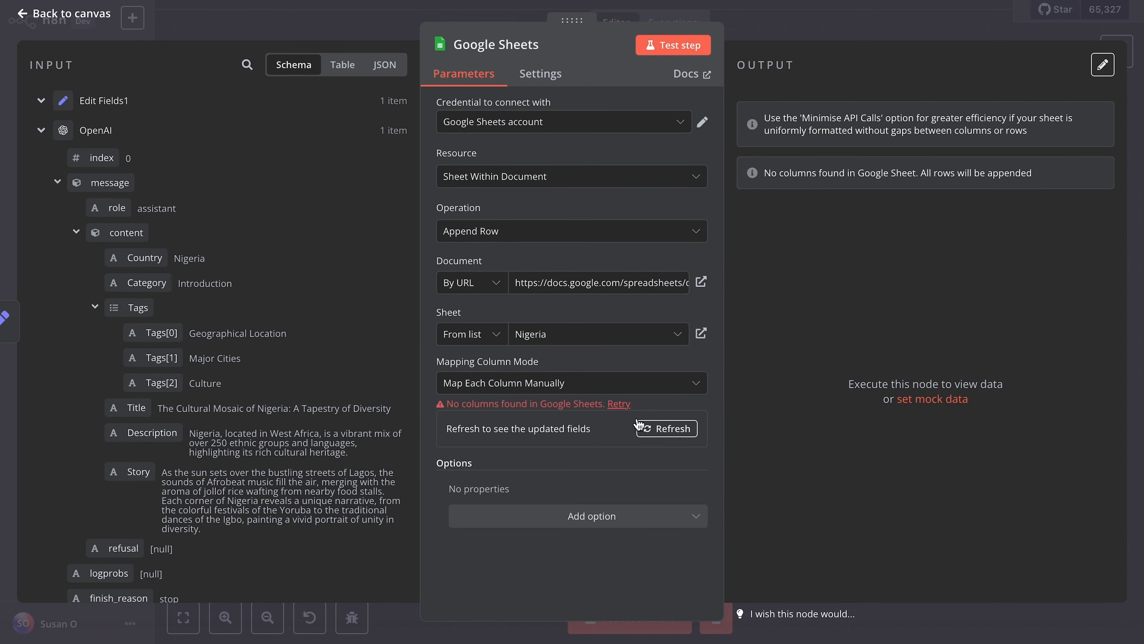
left_click(657, 431)
scroll(602, 456, "down", 2)
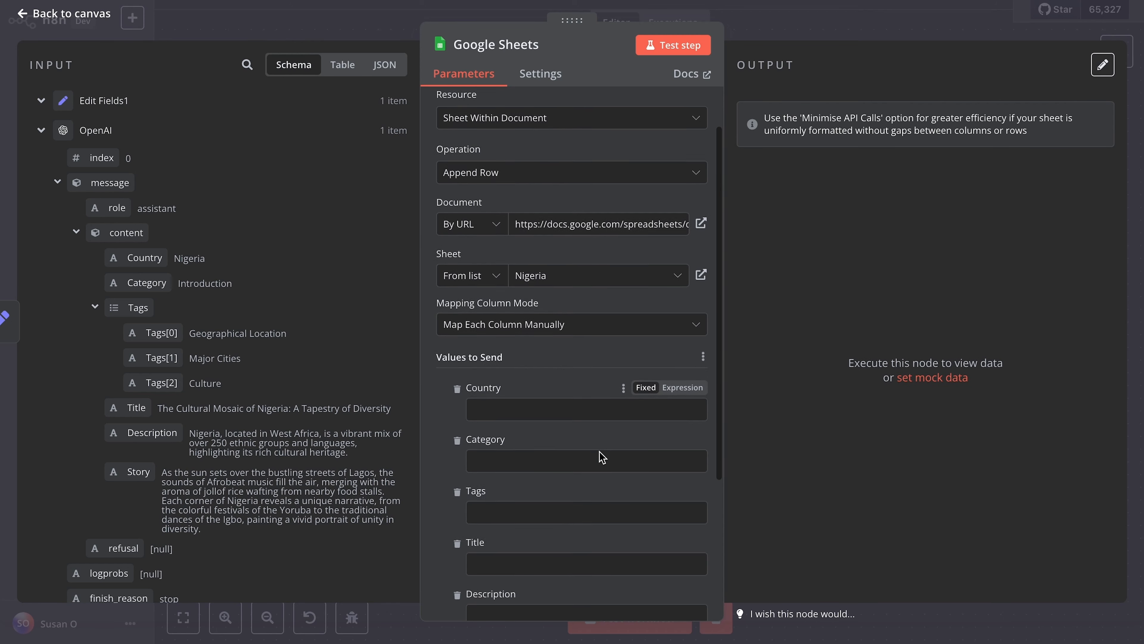
scroll(602, 456, "down", 4)
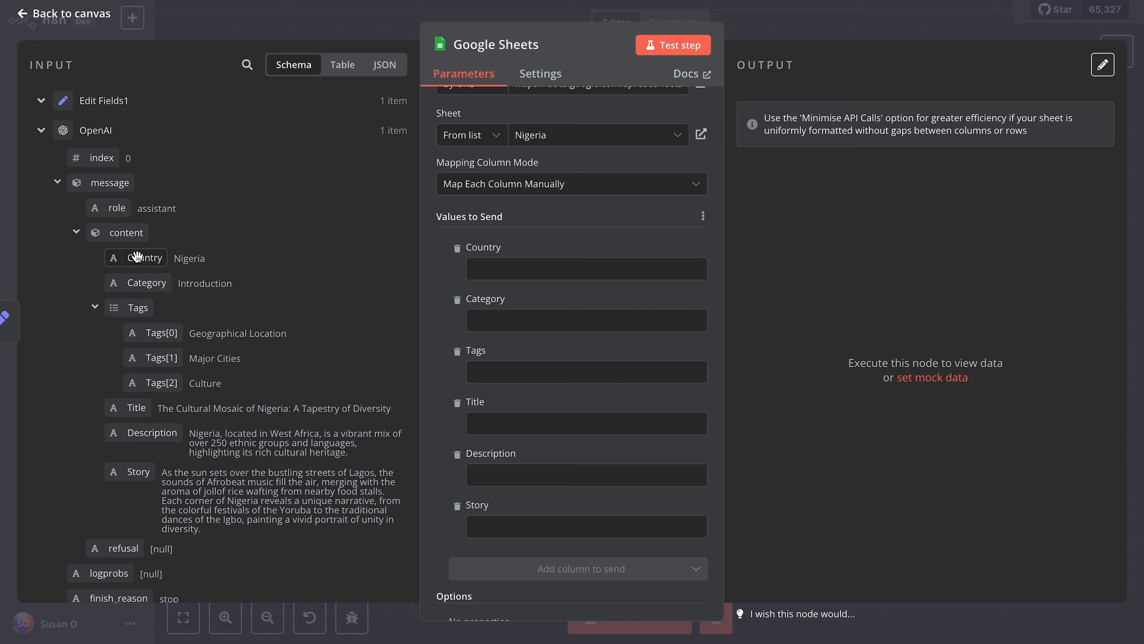
Step: Map the OpenAI content's Country, Category and Tags values to the matching columns under Values to Send
left_click_drag(137, 259, 496, 274)
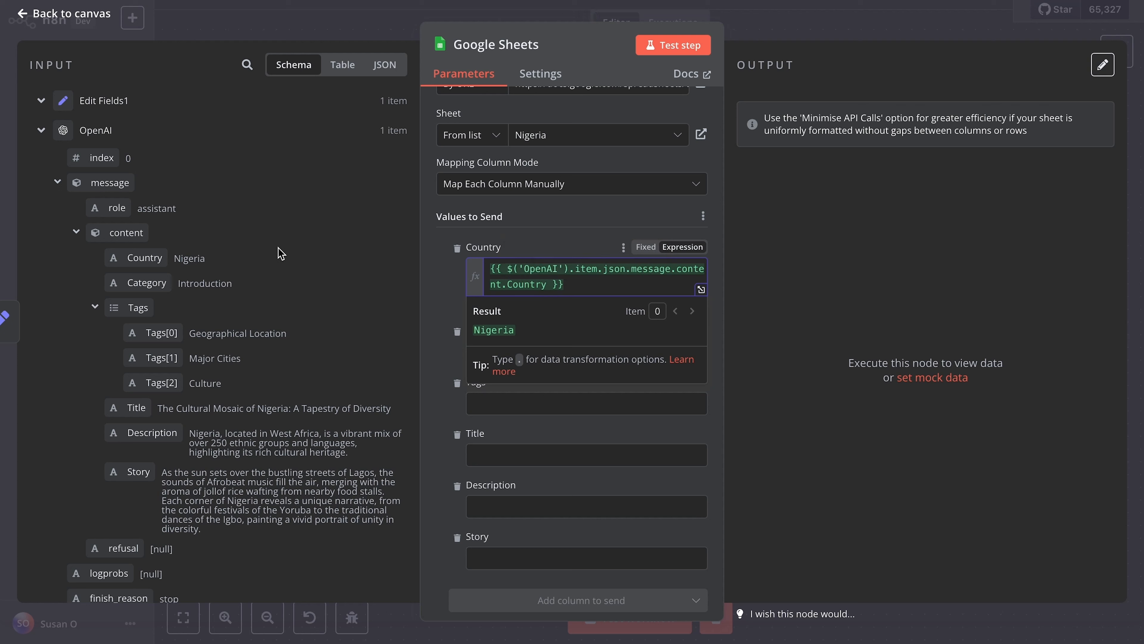
left_click_drag(152, 283, 495, 356)
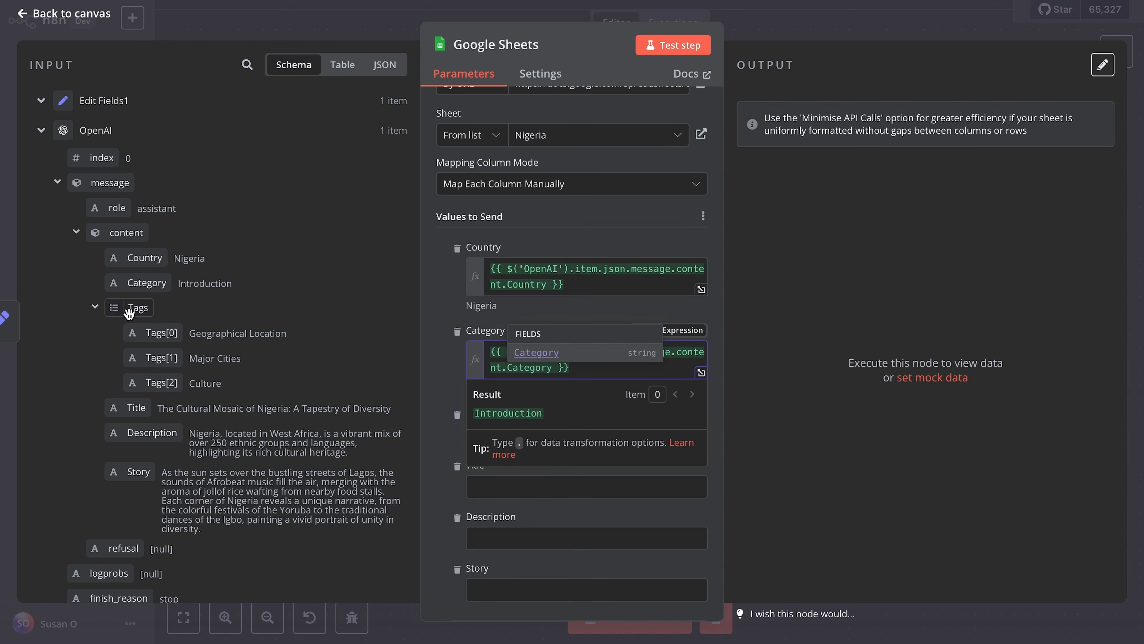
left_click_drag(136, 309, 552, 436)
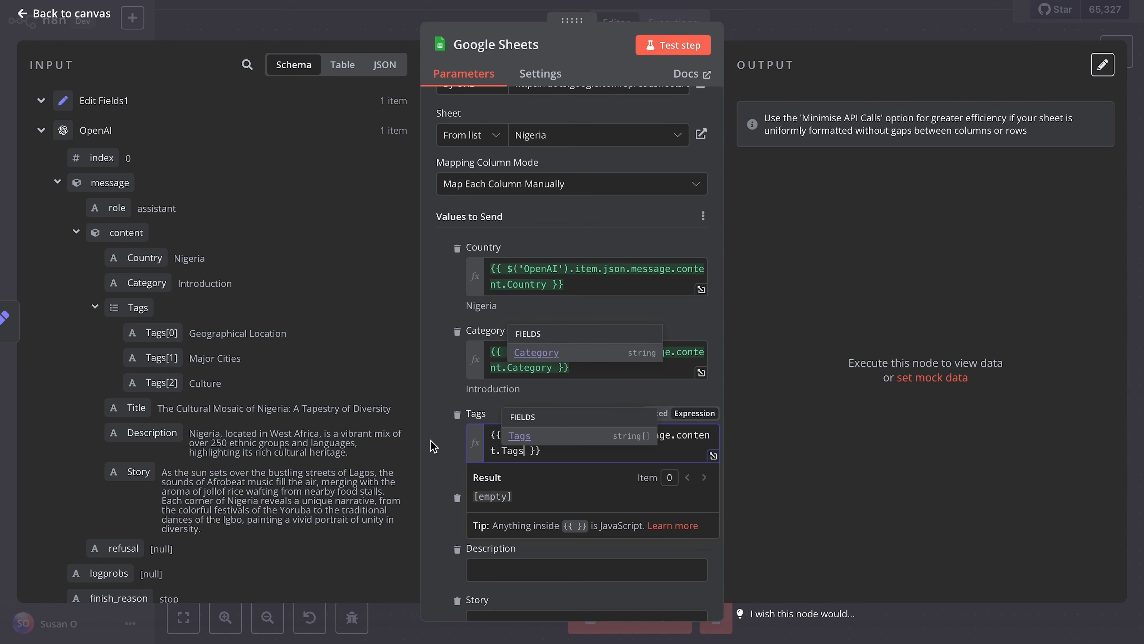
left_click(621, 397)
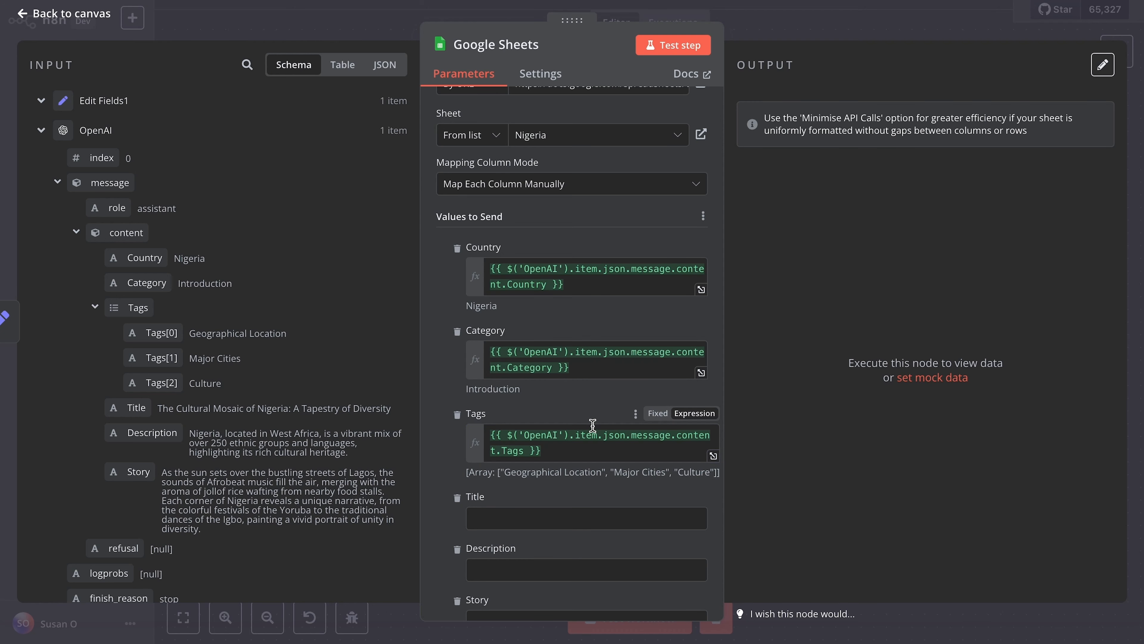
Step: Map the OpenAI content's Title, Description and Story values to the matching columns under Values to Send
scroll(577, 412, "down", 3)
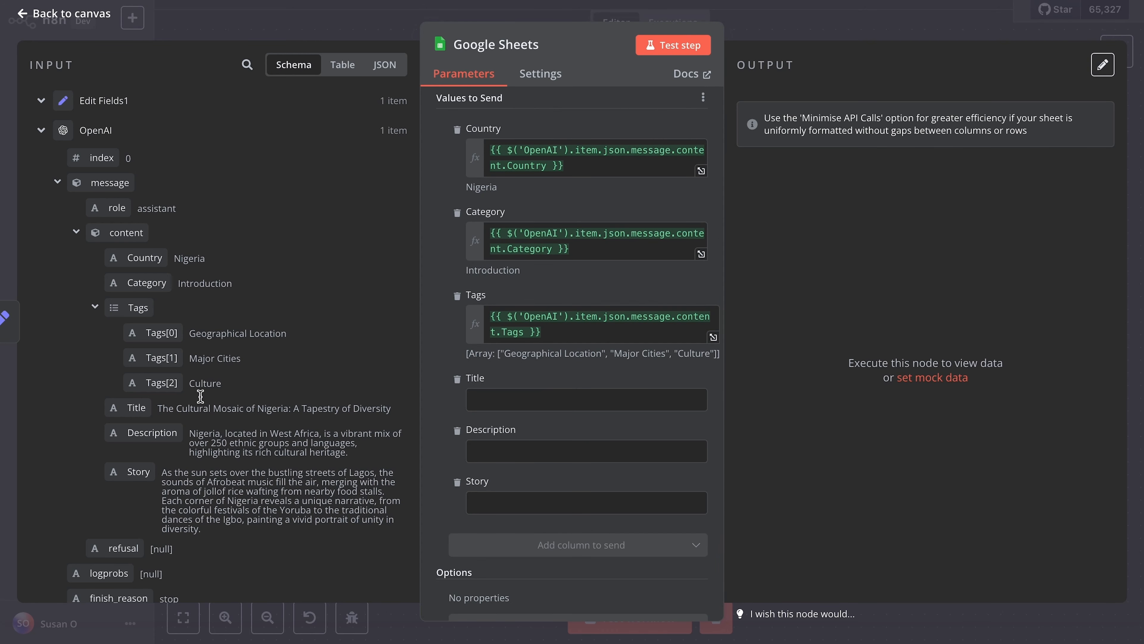
left_click_drag(129, 408, 552, 400)
left_click_drag(142, 433, 488, 492)
left_click_drag(135, 472, 494, 551)
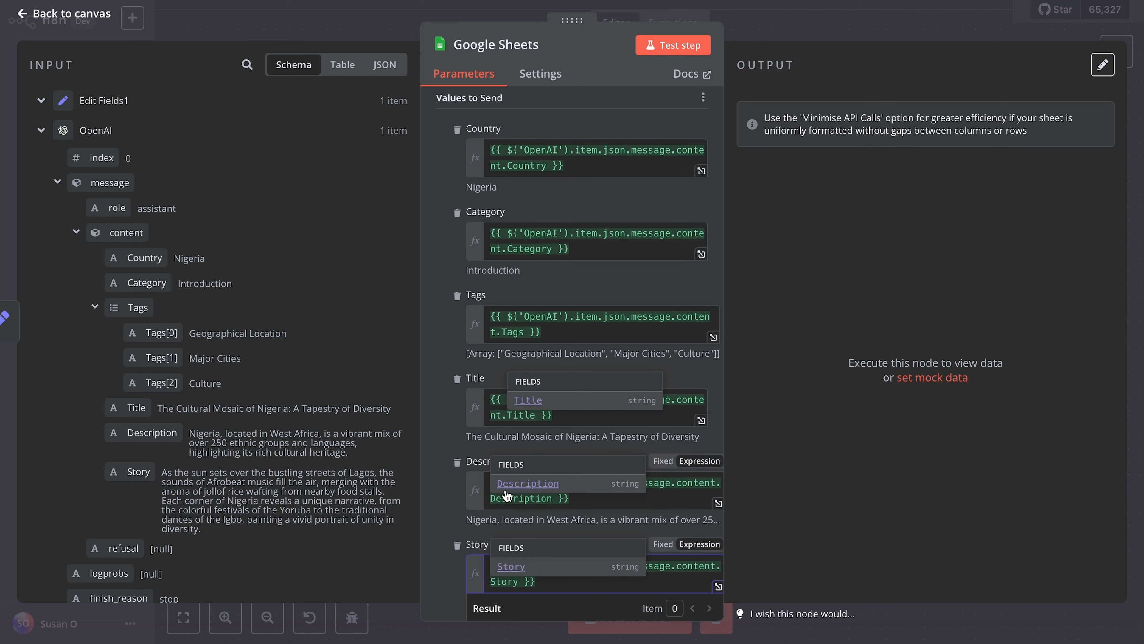
scroll(609, 149, "up", 1)
scroll(609, 148, "up", 6)
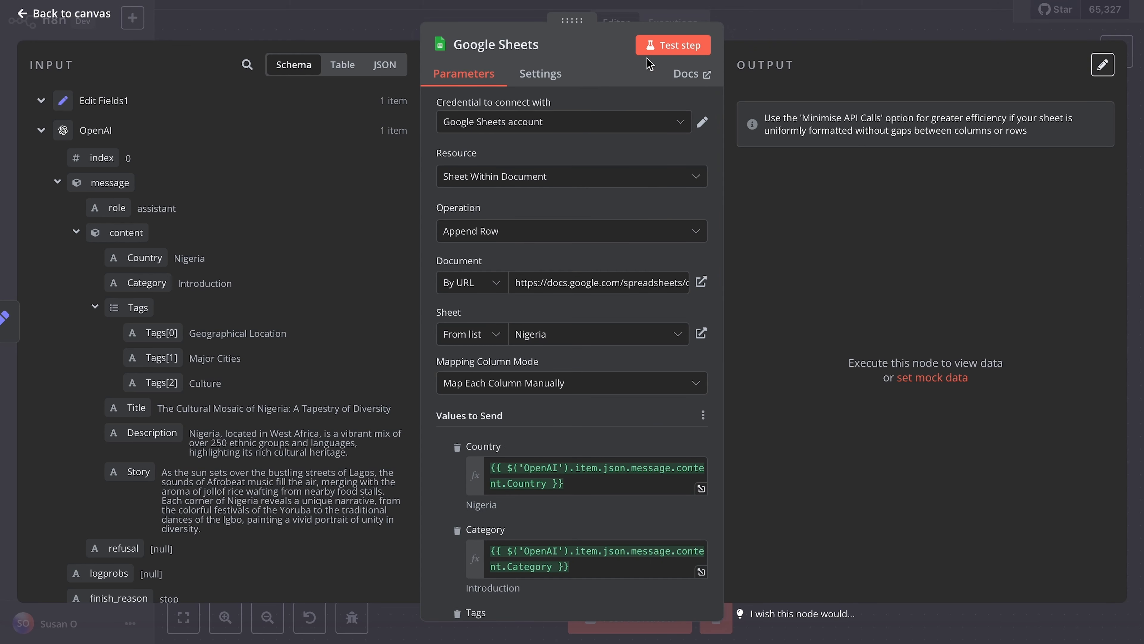
Step: Test the Google Sheets node, review its output as table, JSON and schema, and return to the canvas
left_click(666, 44)
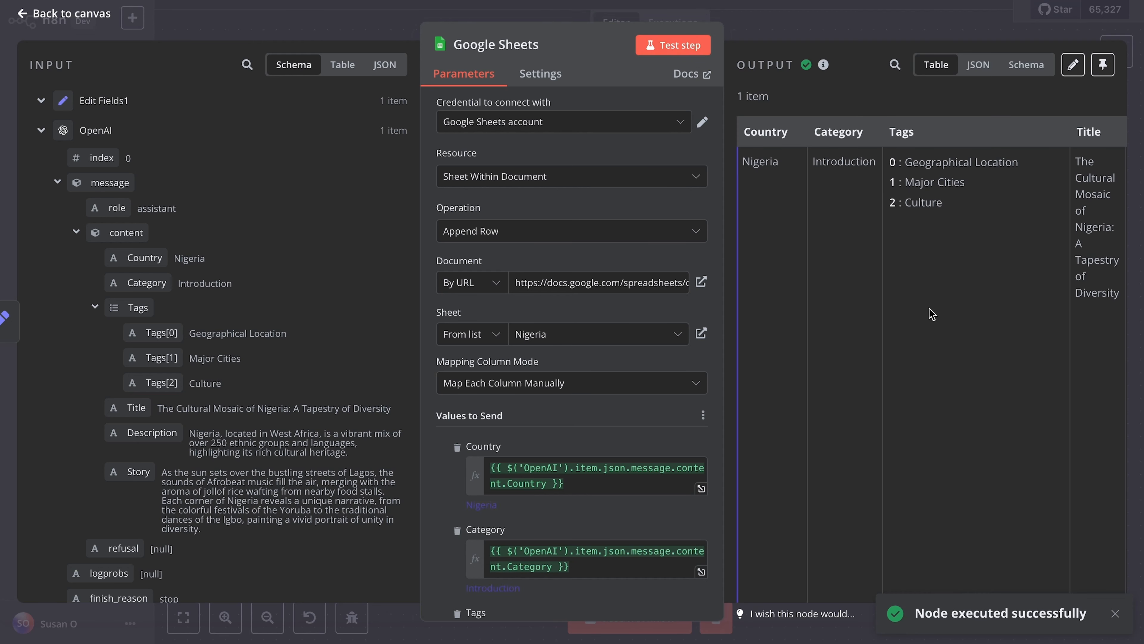
scroll(932, 314, "right", 1)
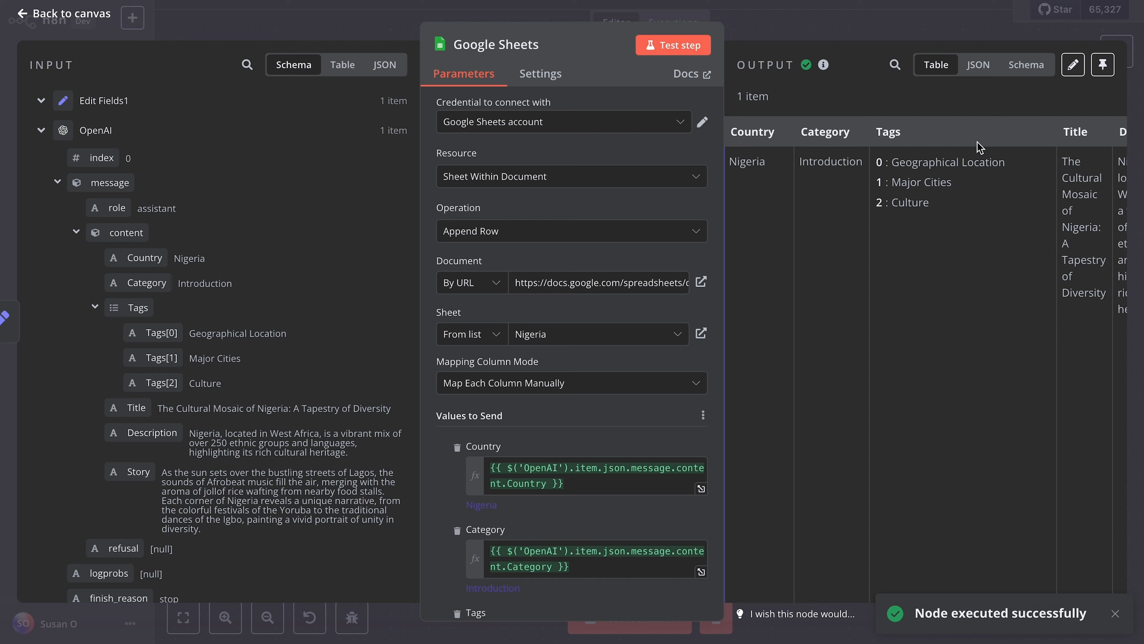
left_click(978, 64)
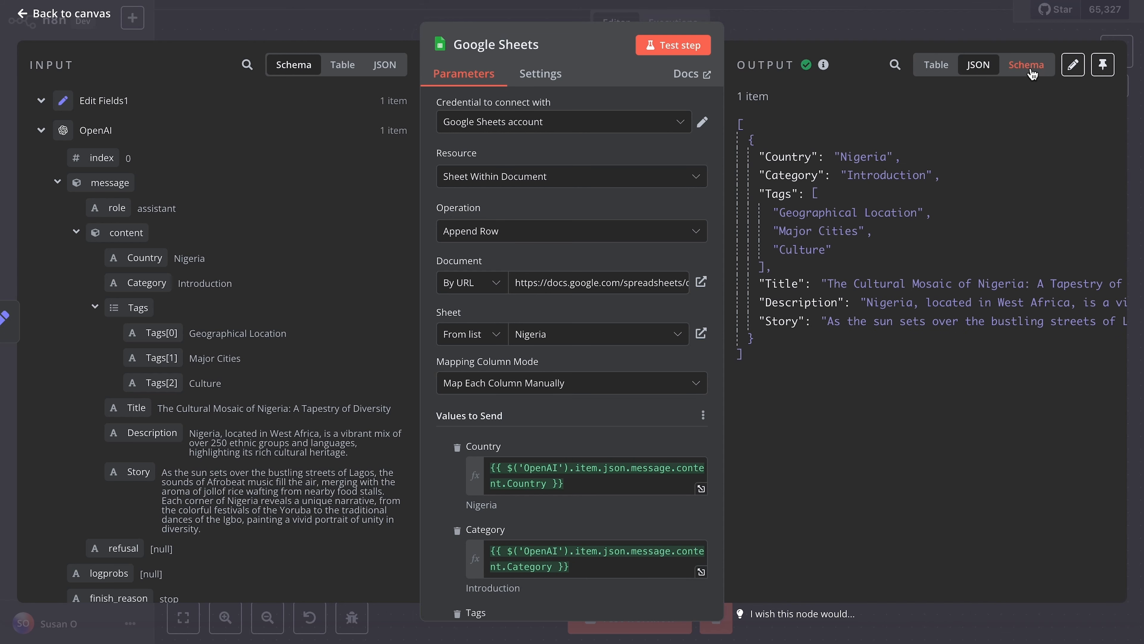
left_click(1032, 72)
left_click(980, 67)
left_click(945, 68)
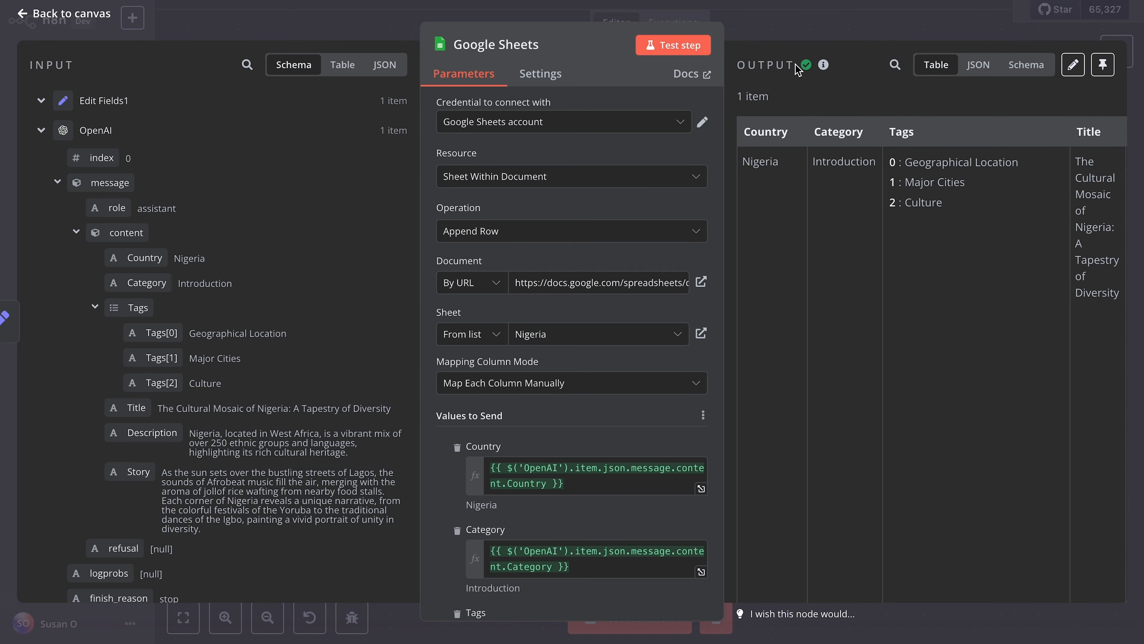
left_click(764, 33)
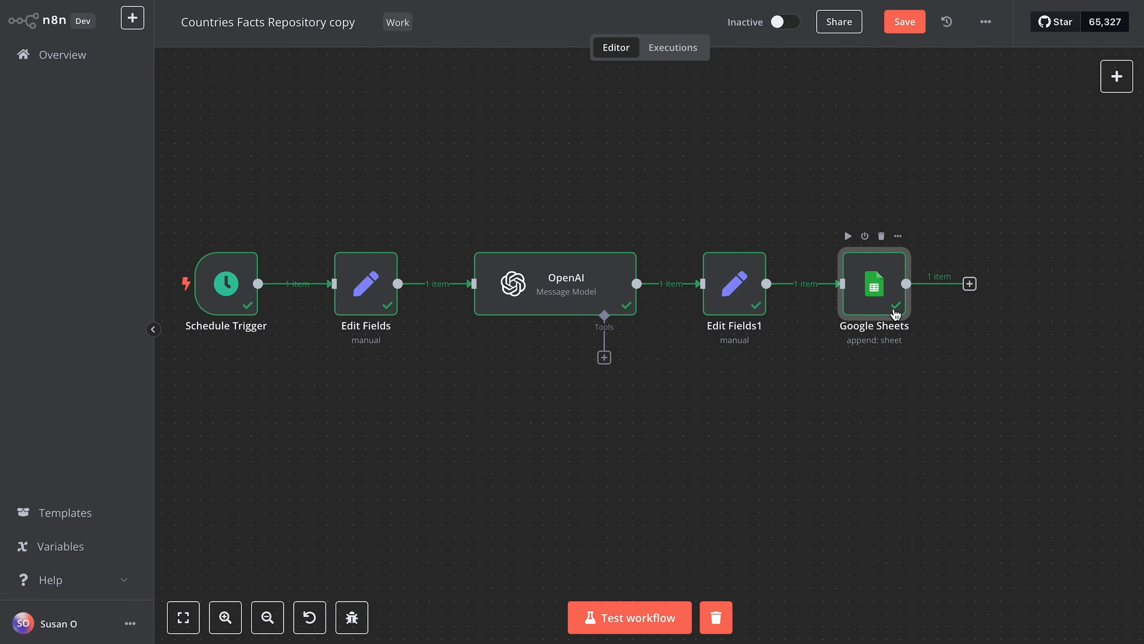
Step: Switch to the n8n_test spreadsheet in Google Sheets and auto-fit columns A through F to their contents
key("ctrl+Right")
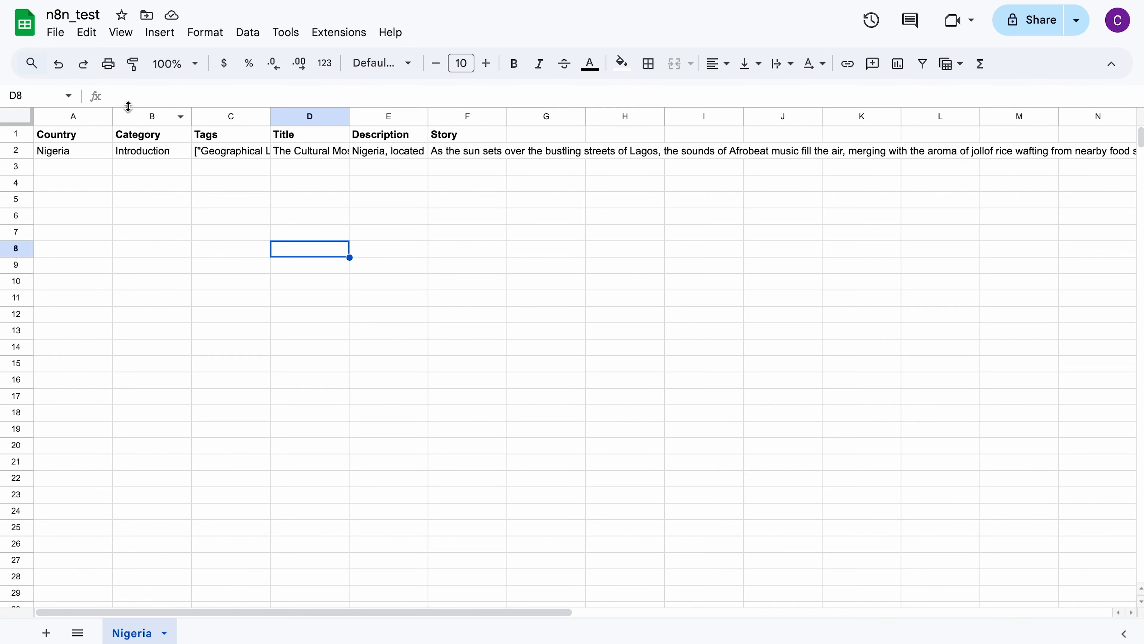
double_click(113, 116)
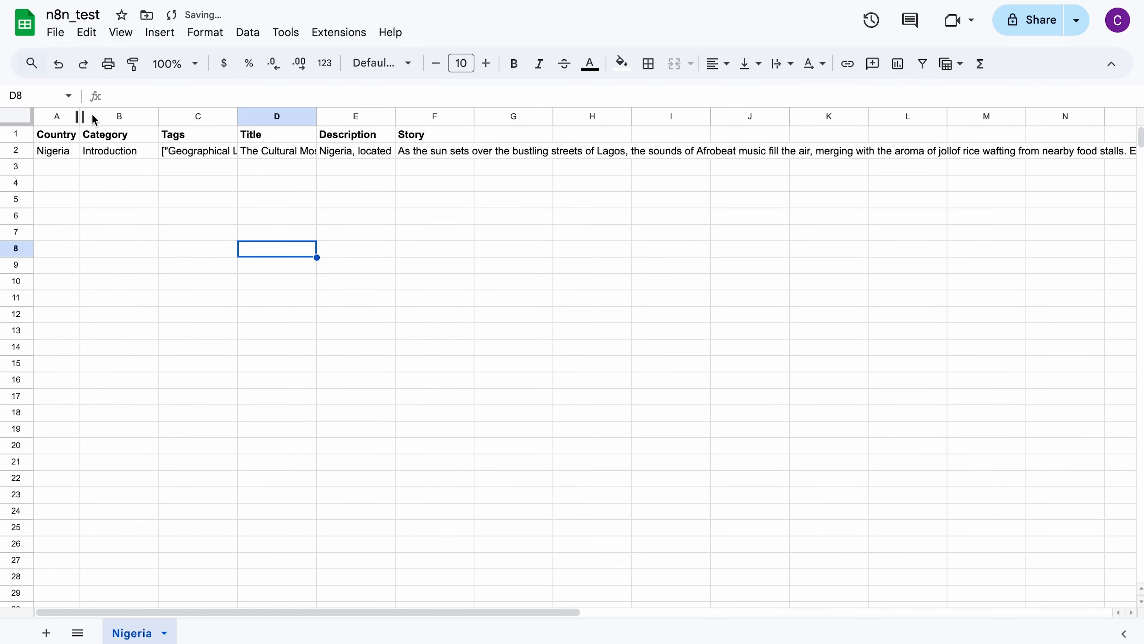
left_click(159, 115)
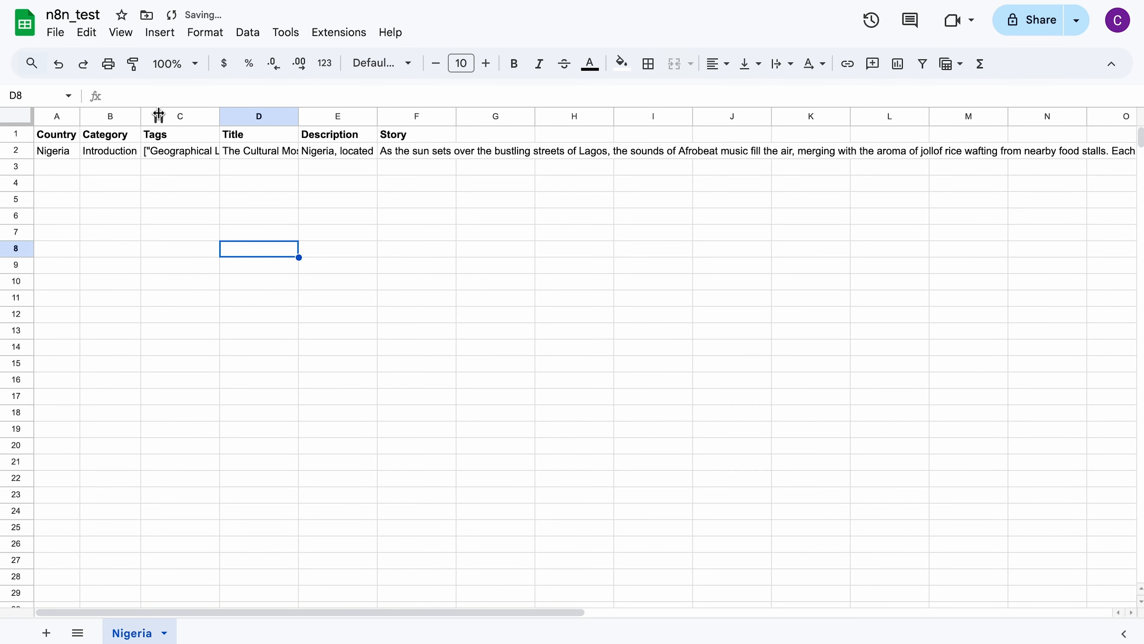
double_click(219, 115)
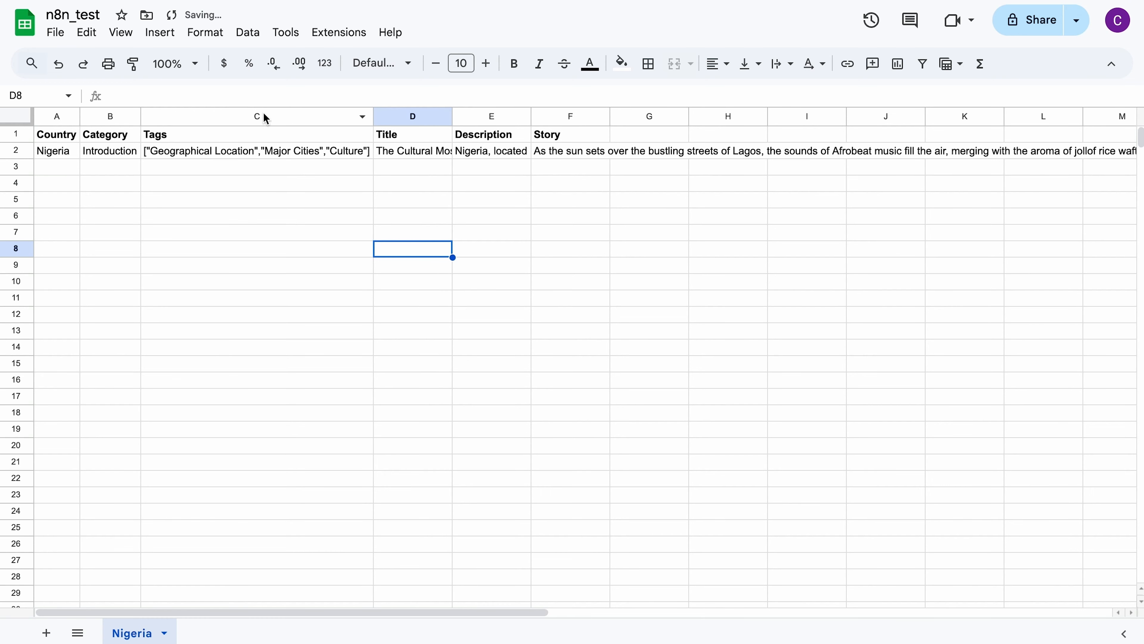
double_click(453, 113)
double_click(707, 115)
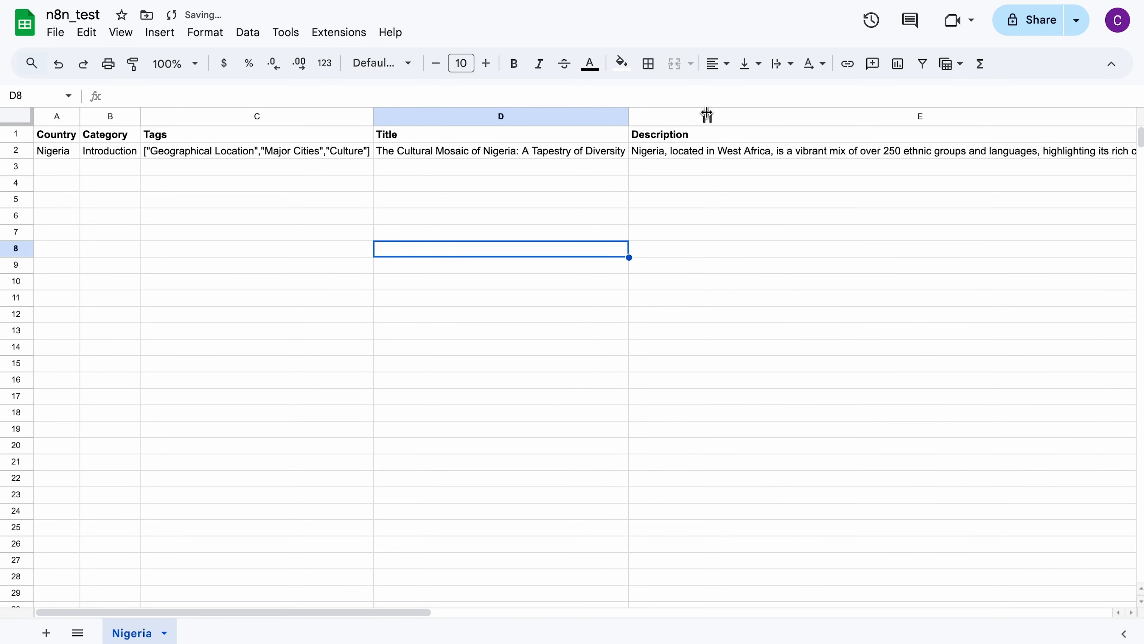
scroll(732, 219, "right", 10)
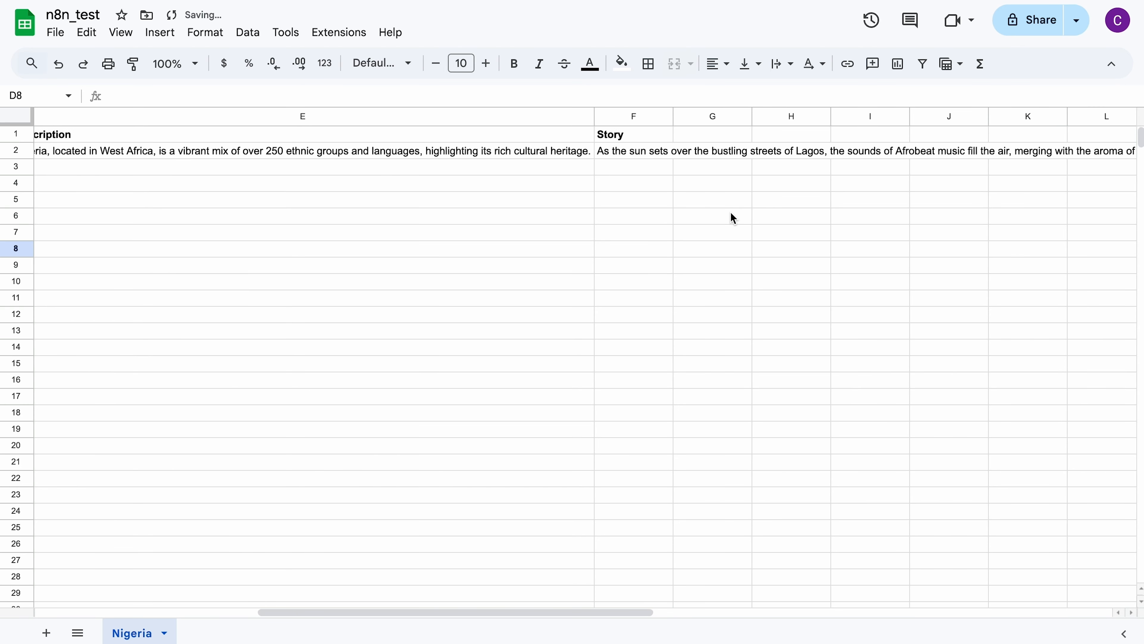
double_click(673, 117)
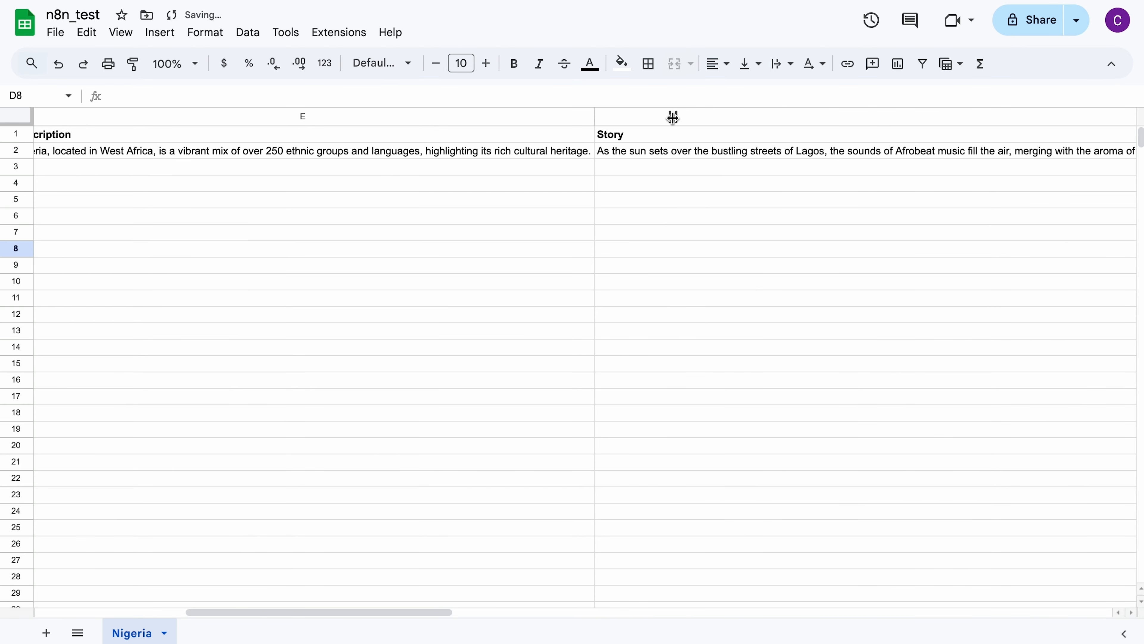
scroll(603, 275, "left", 10)
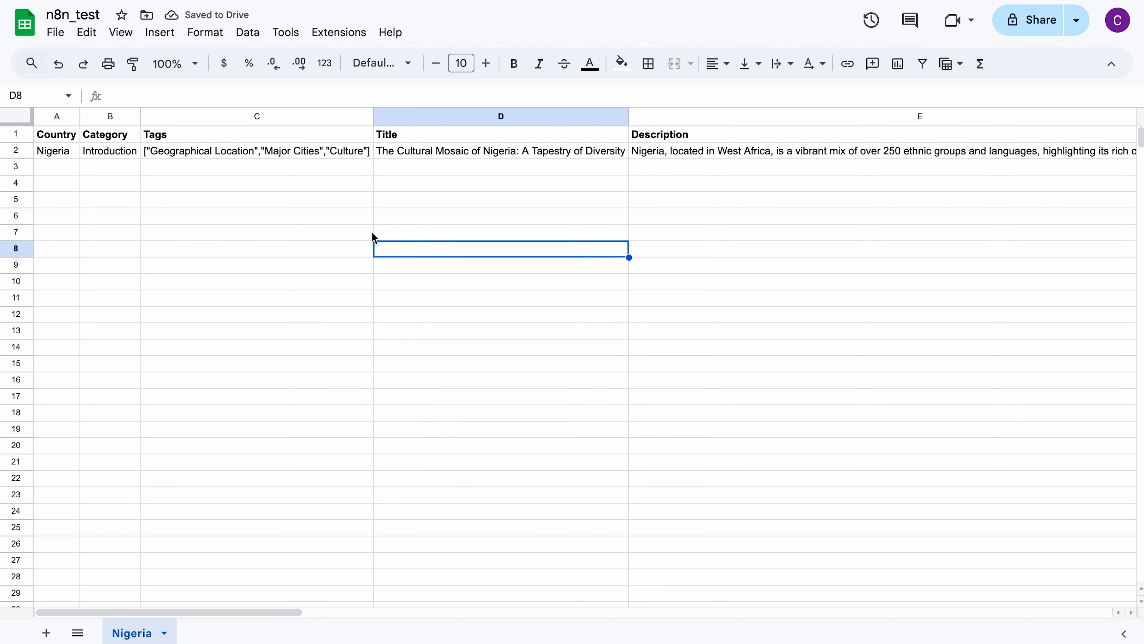
Step: Switch back to n8n and check the cron expression in the Schedule Trigger node
key("ctrl+Left")
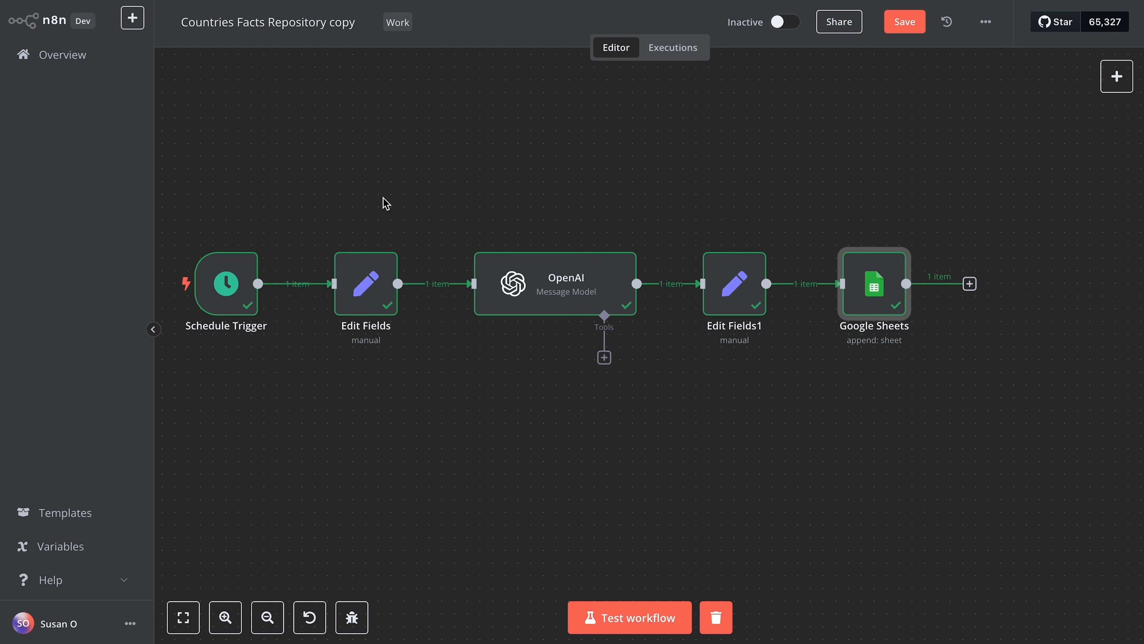
key("ctrl+Right")
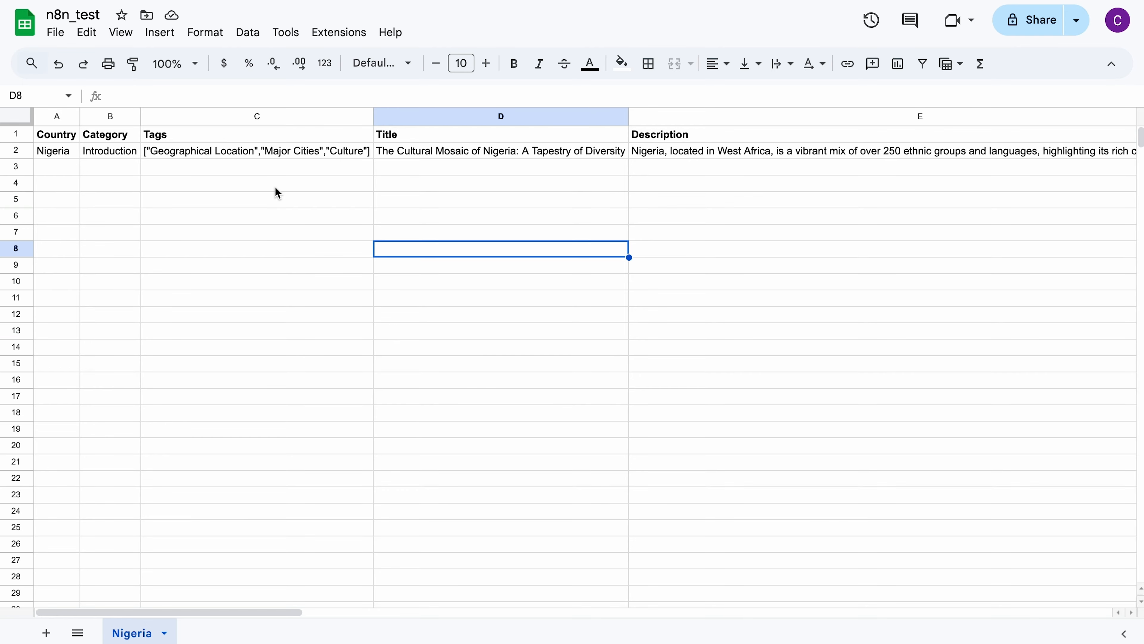
key("ctrl+Left")
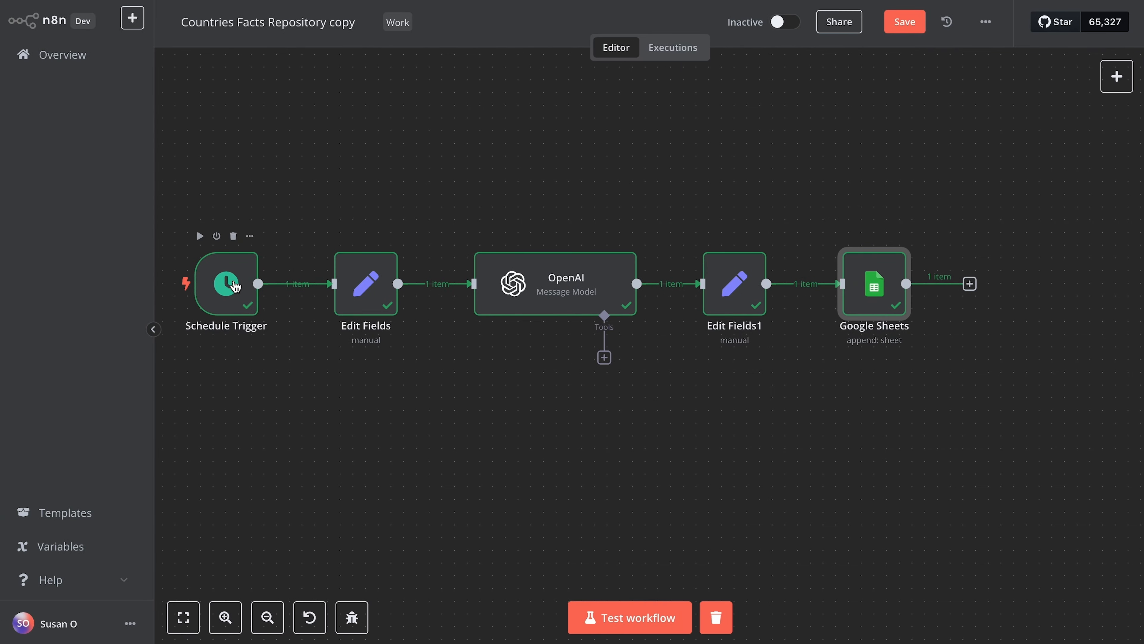
double_click(233, 281)
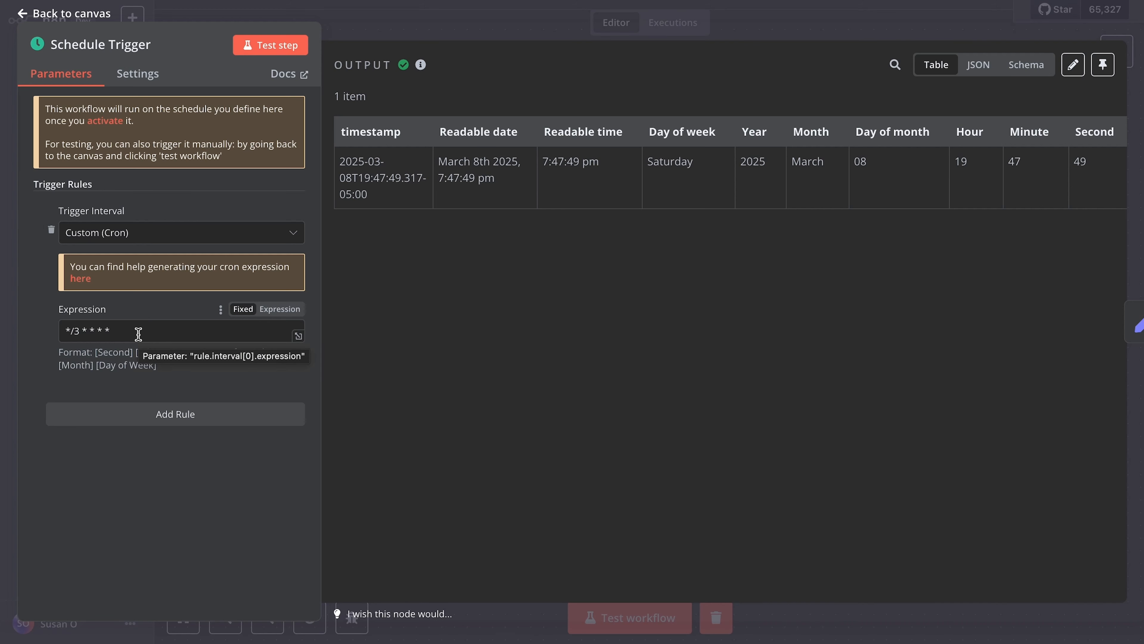
left_click(365, 39)
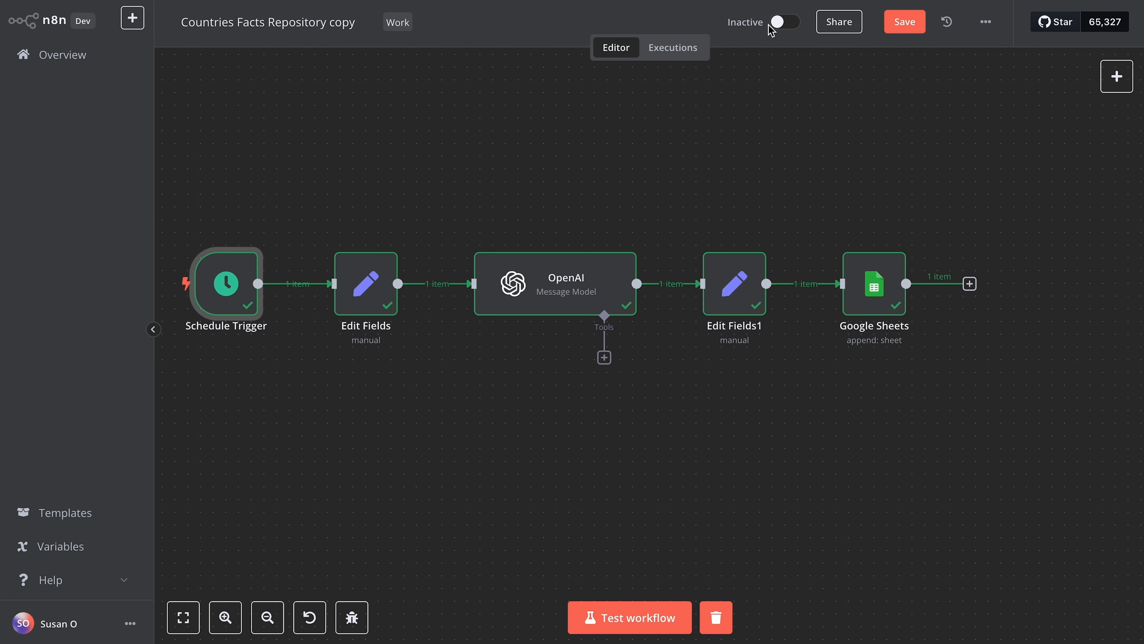
Step: Save the Countries Facts Repository copy workflow and activate it, acknowledging the activation notice
left_click(919, 28)
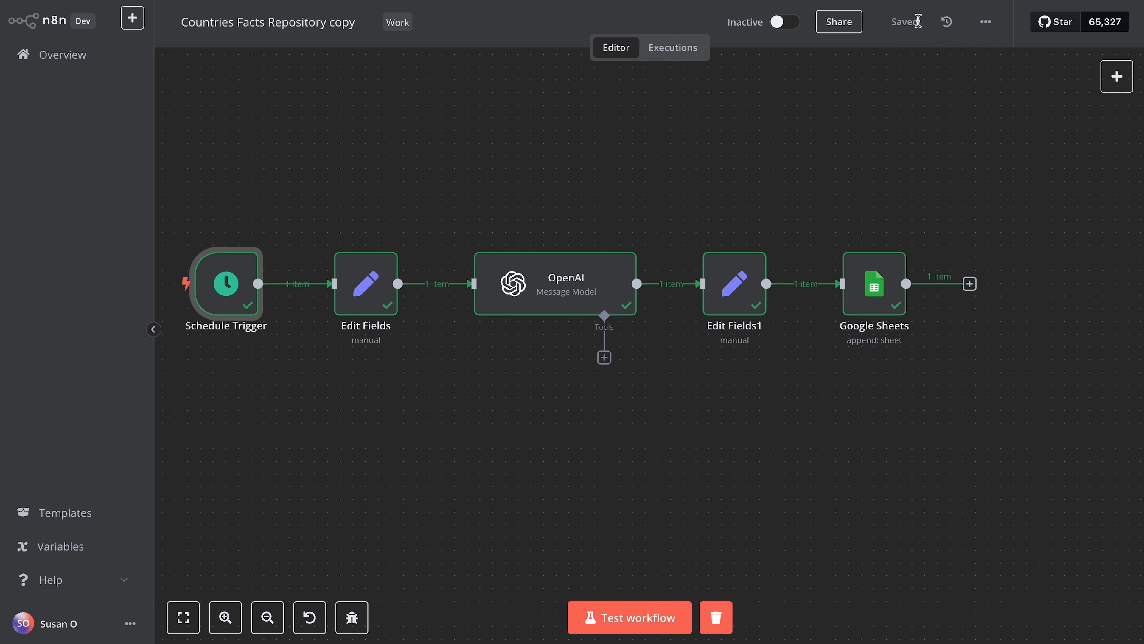
left_click(780, 29)
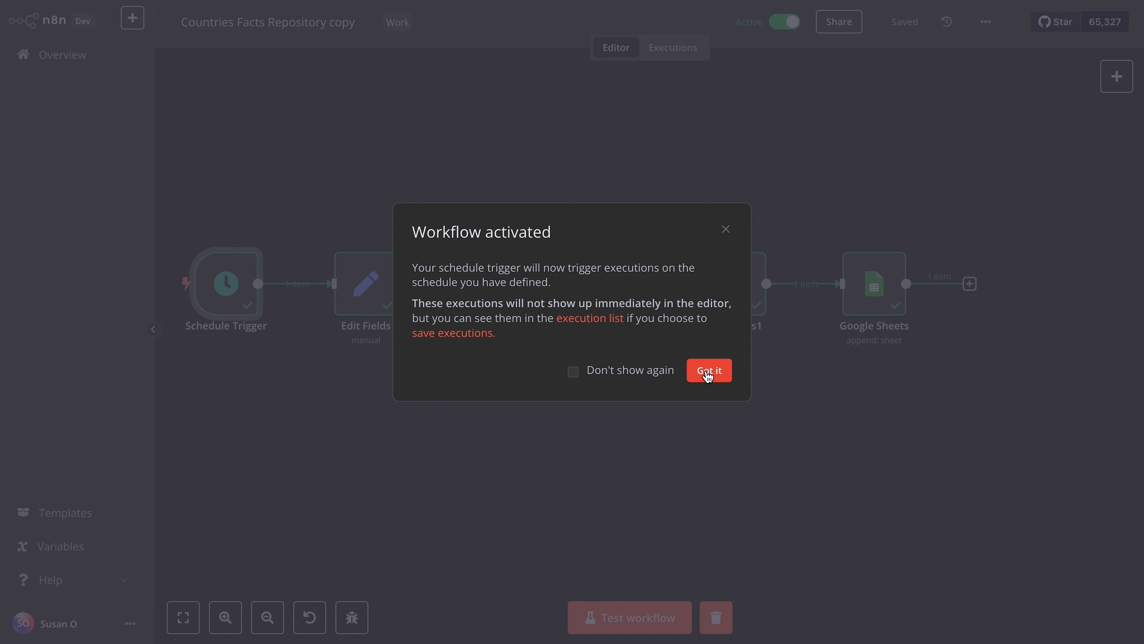
left_click(708, 373)
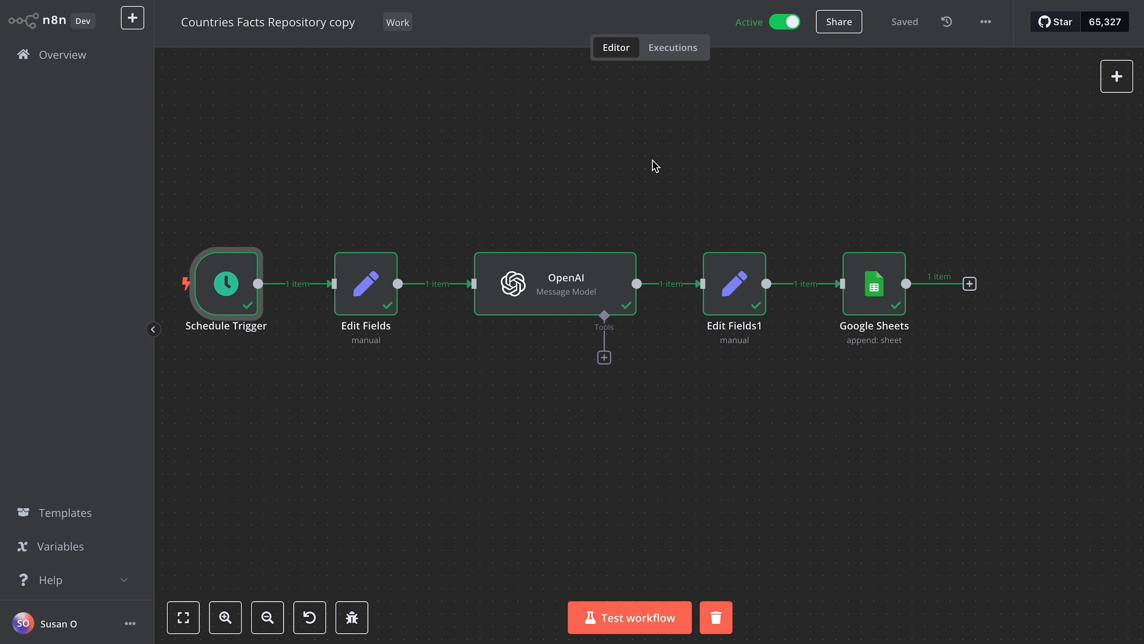
Step: Compare the workflow's scheduled executions in n8n with the rows appended to the Nigeria sheet in Google Sheets, ending in the workflow editor
key("ctrl+Right")
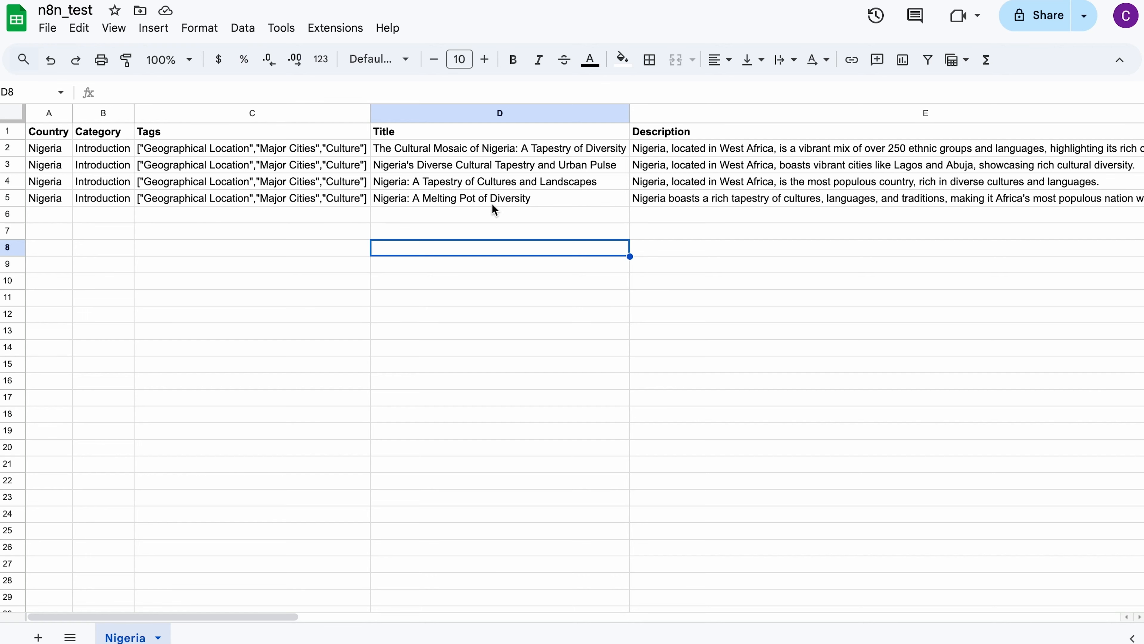
key("ctrl+Left")
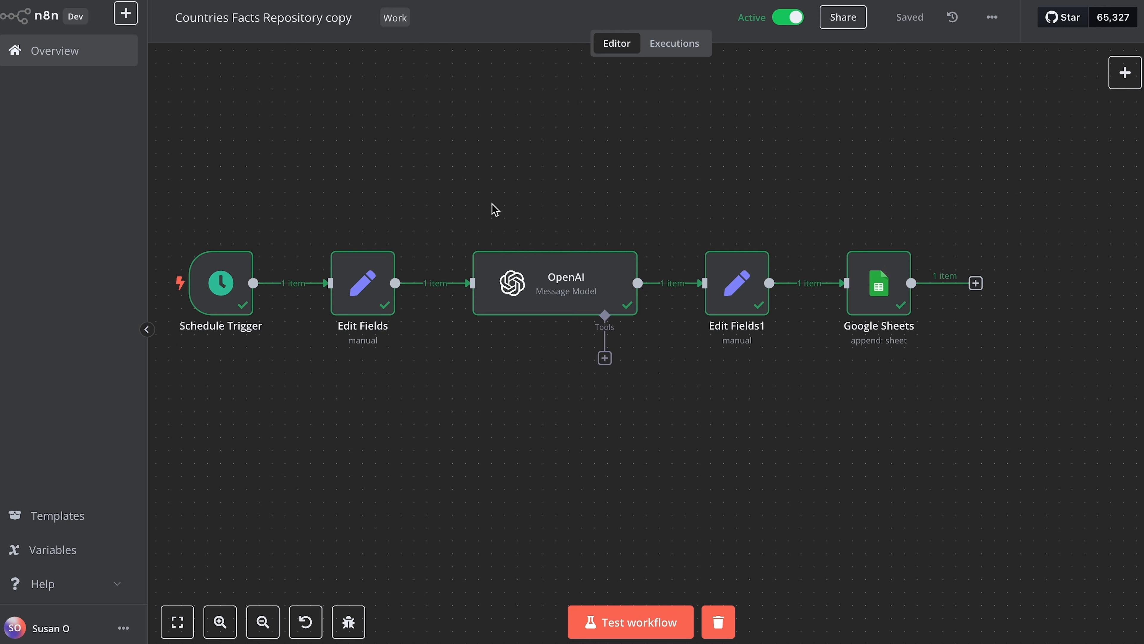
scroll(491, 204, "left", 3)
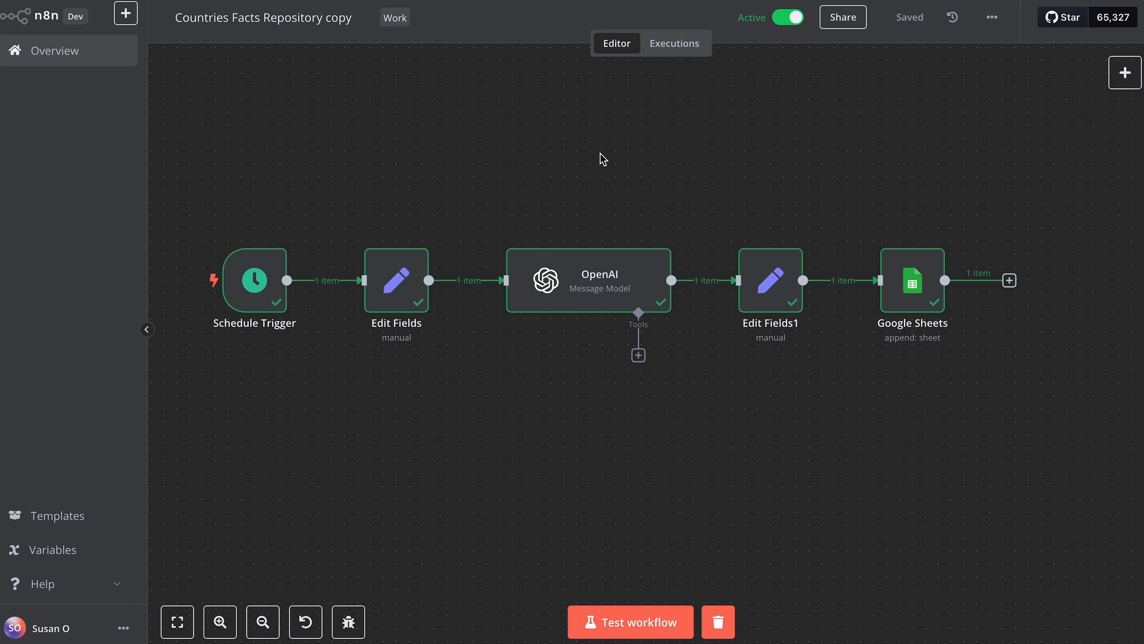
left_click(682, 50)
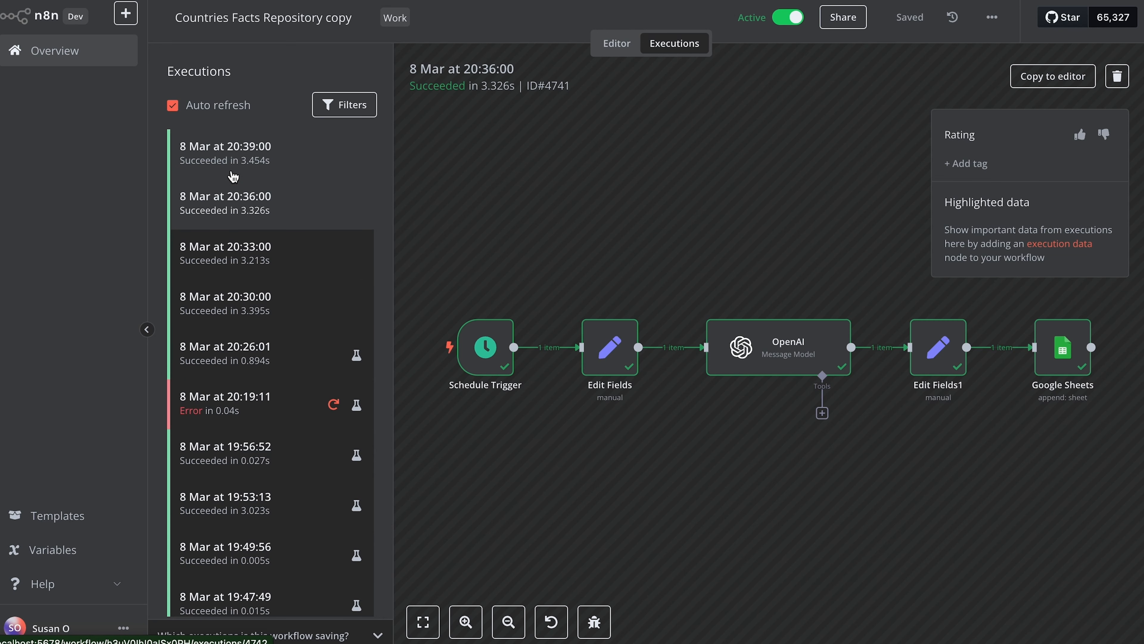
key("ctrl+Right")
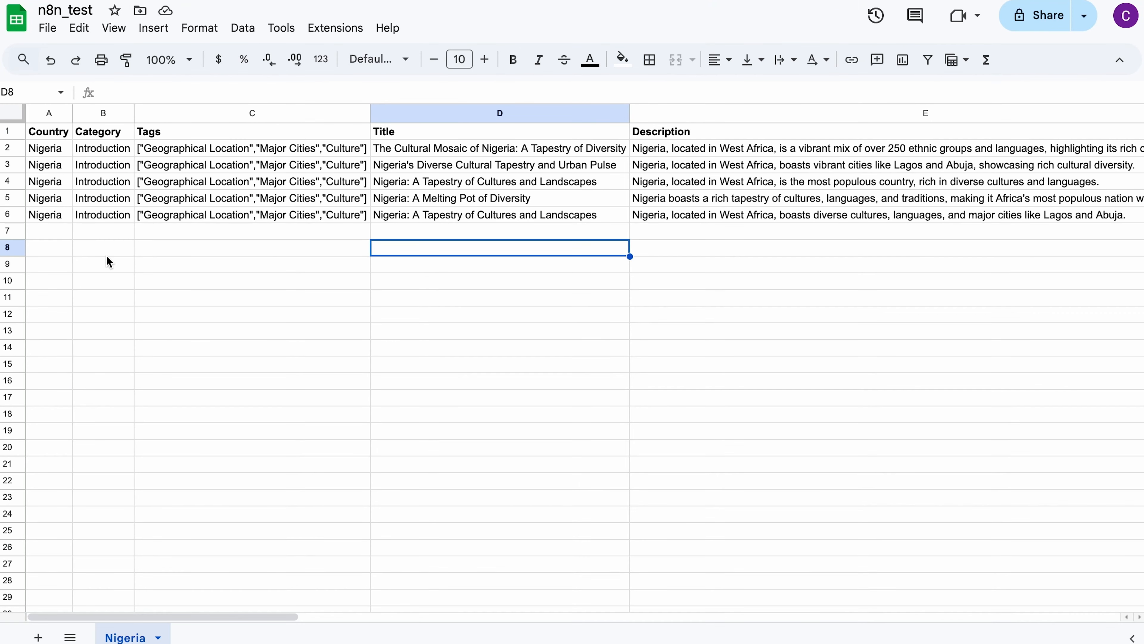
left_click(4, 214)
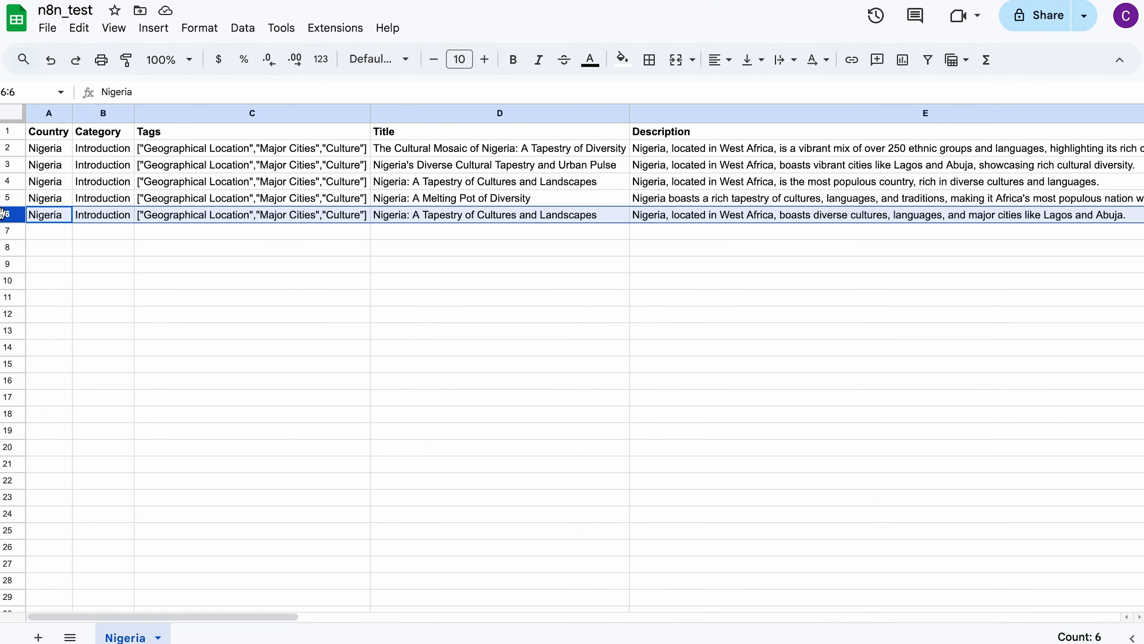
key("ctrl+Left")
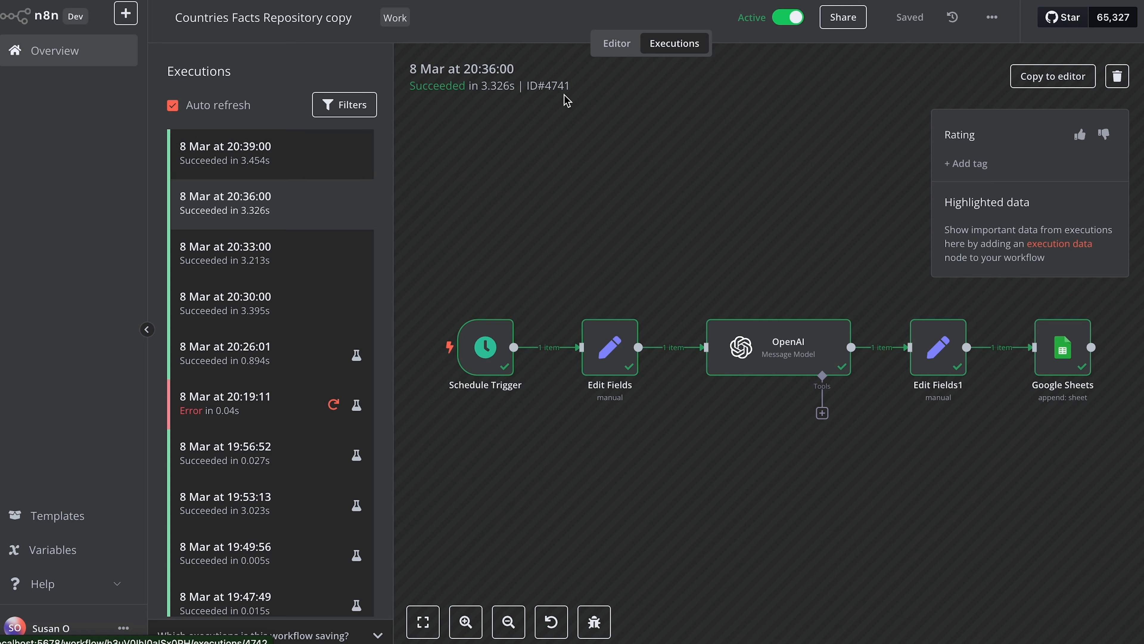
left_click(618, 48)
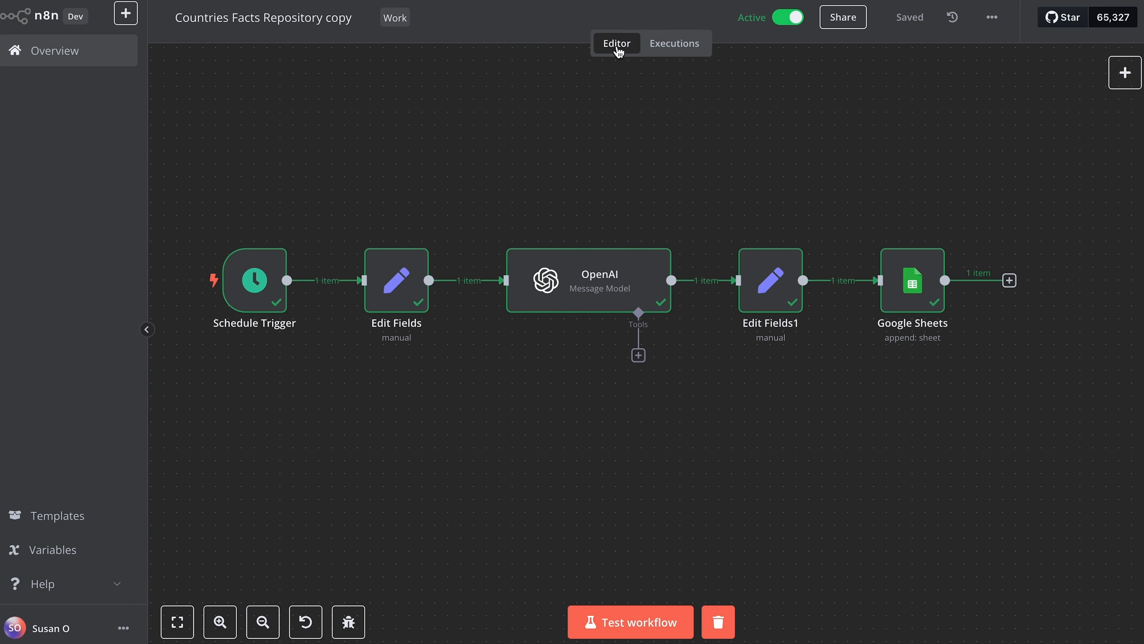